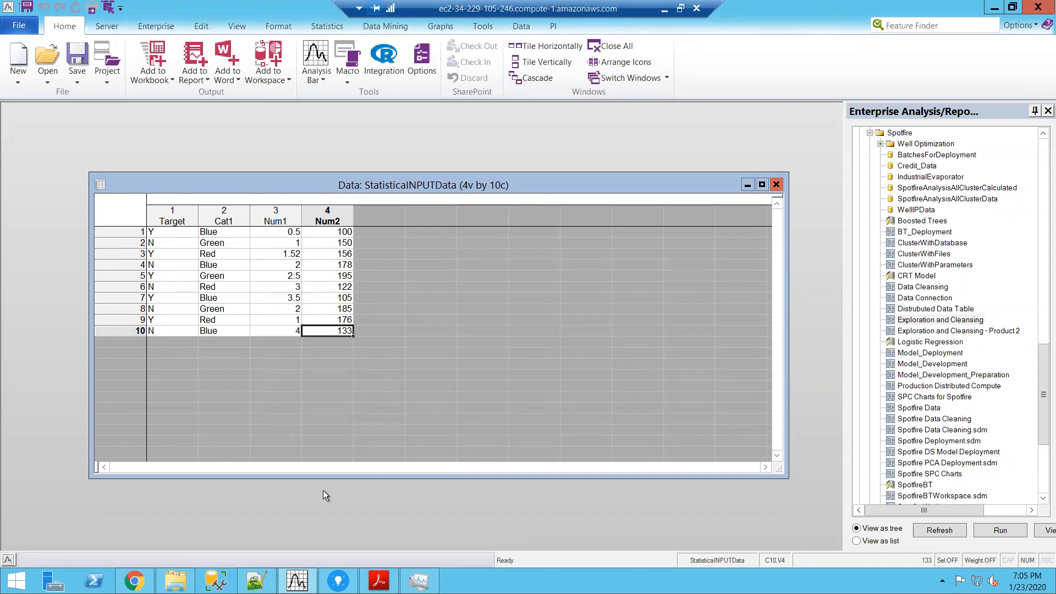
pyautogui.click(339, 580)
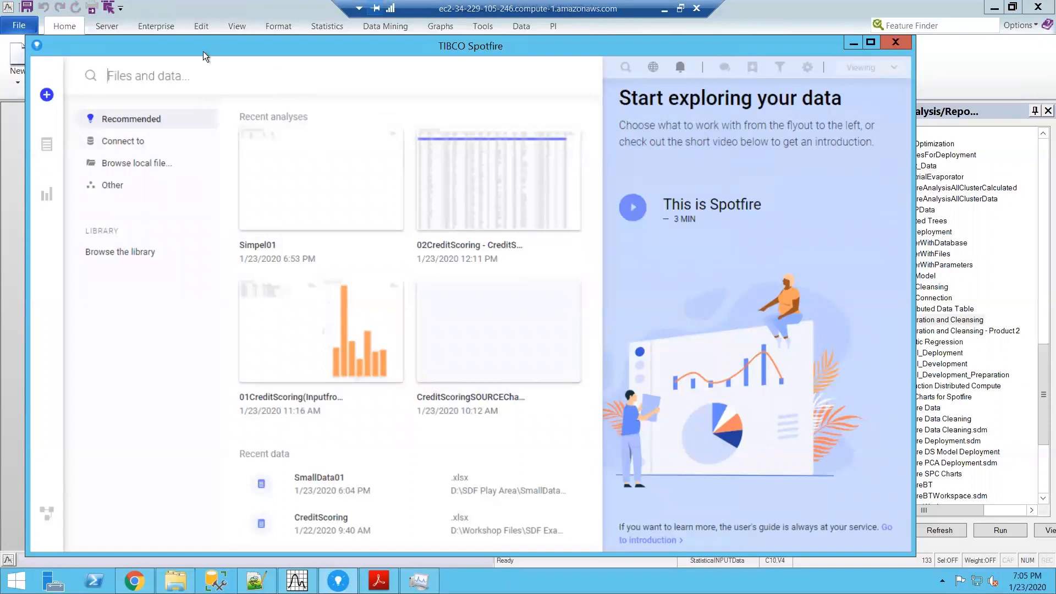
pyautogui.click(207, 12)
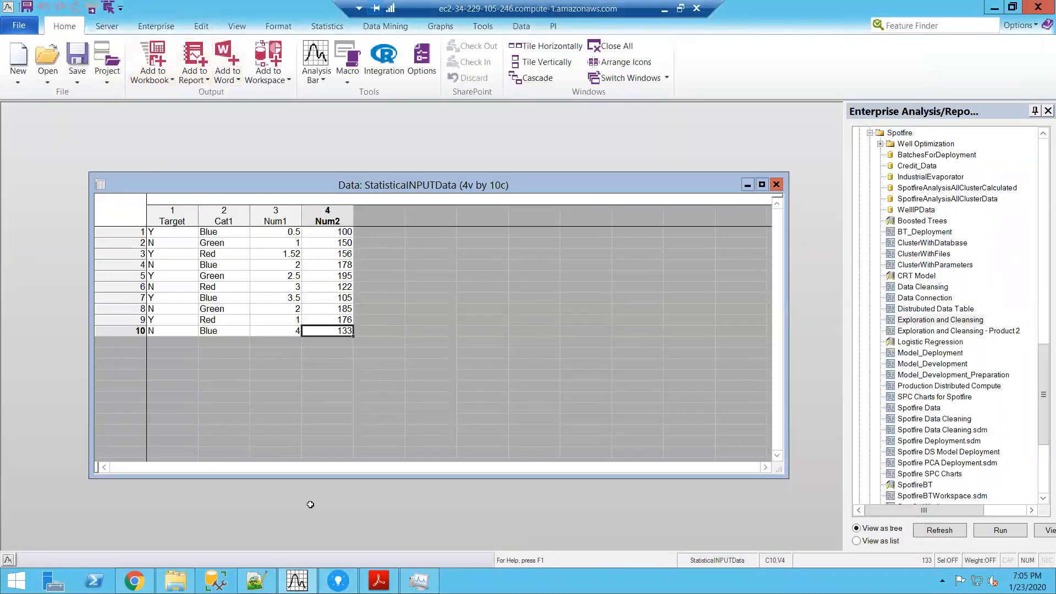
pyautogui.click(338, 580)
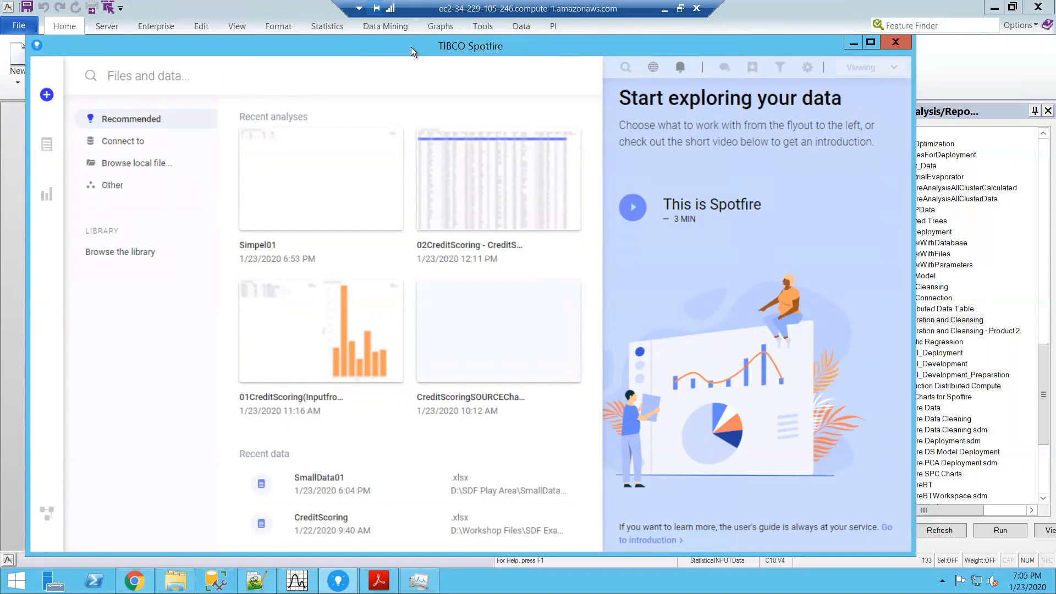
pyautogui.click(846, 44)
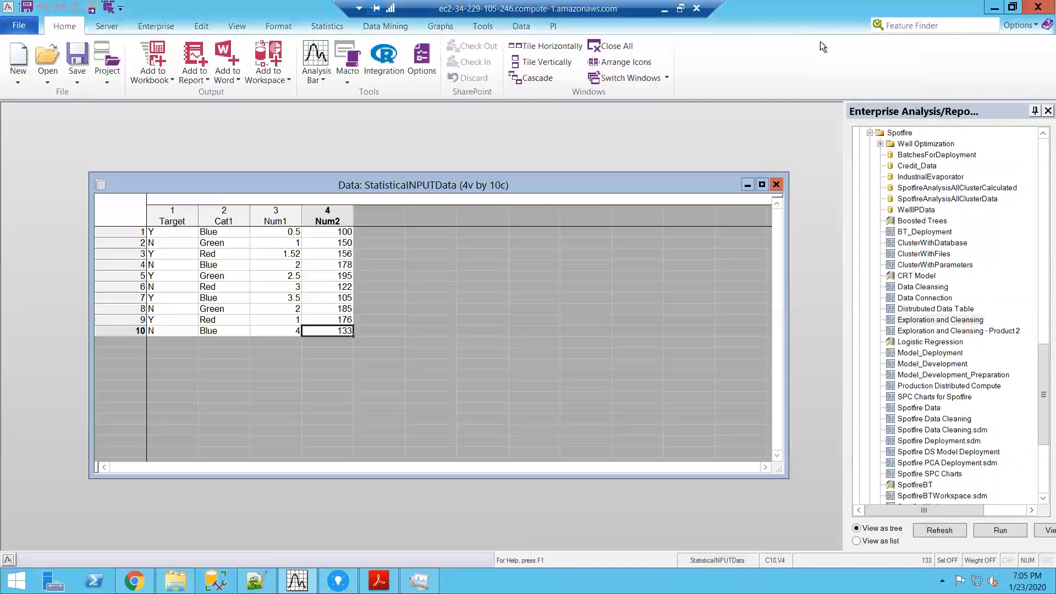
# Step: Create a new blank local workspace with the open StatisticaINPUTData.sta spreadsheet as its data source
pyautogui.moveTo(378, 172); pyautogui.dragTo(369, 144)
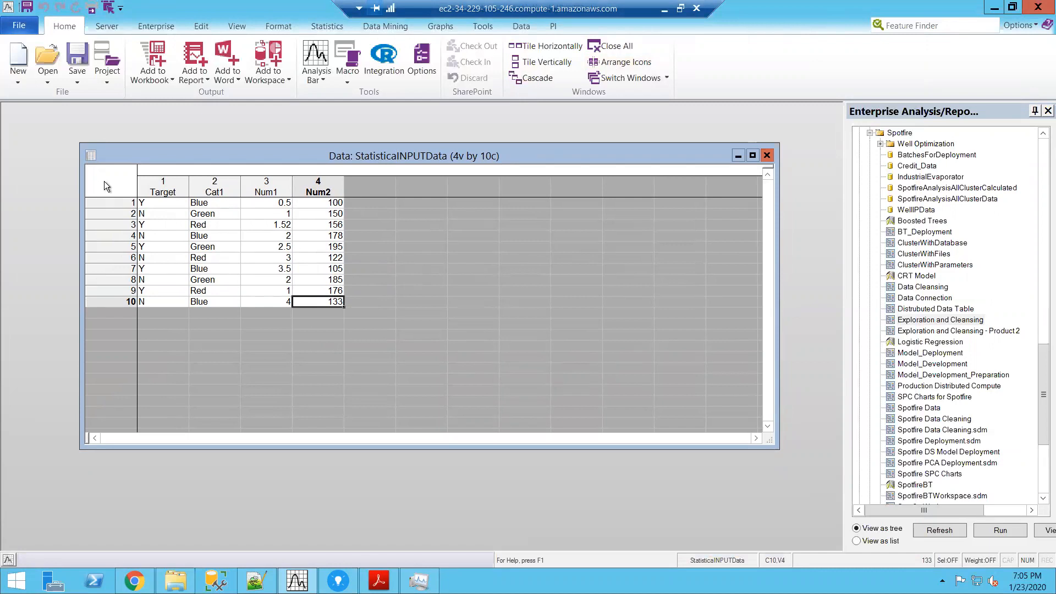
pyautogui.click(19, 26)
pyautogui.click(32, 199)
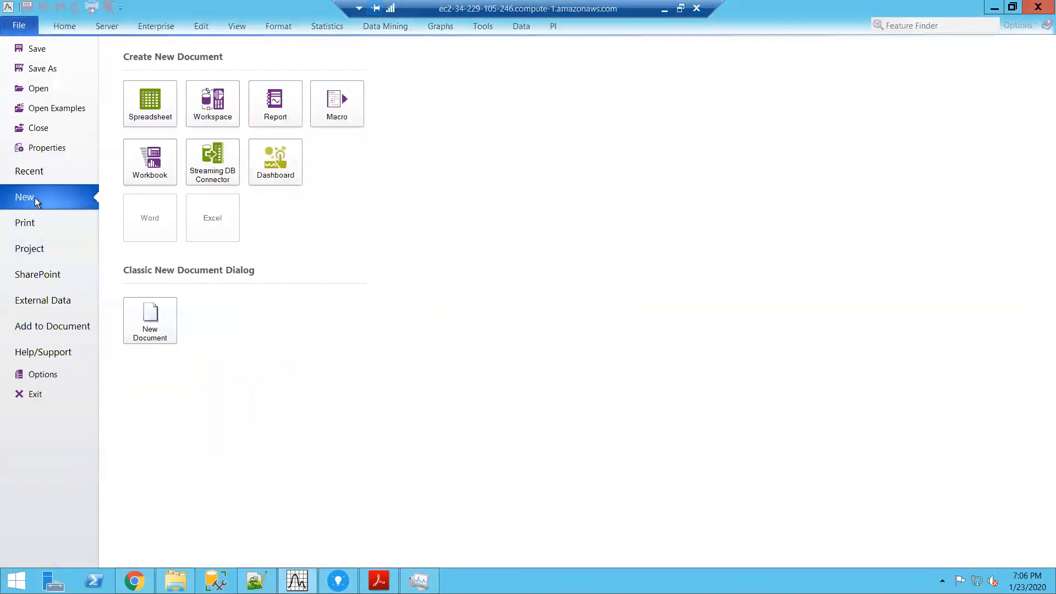
pyautogui.click(213, 113)
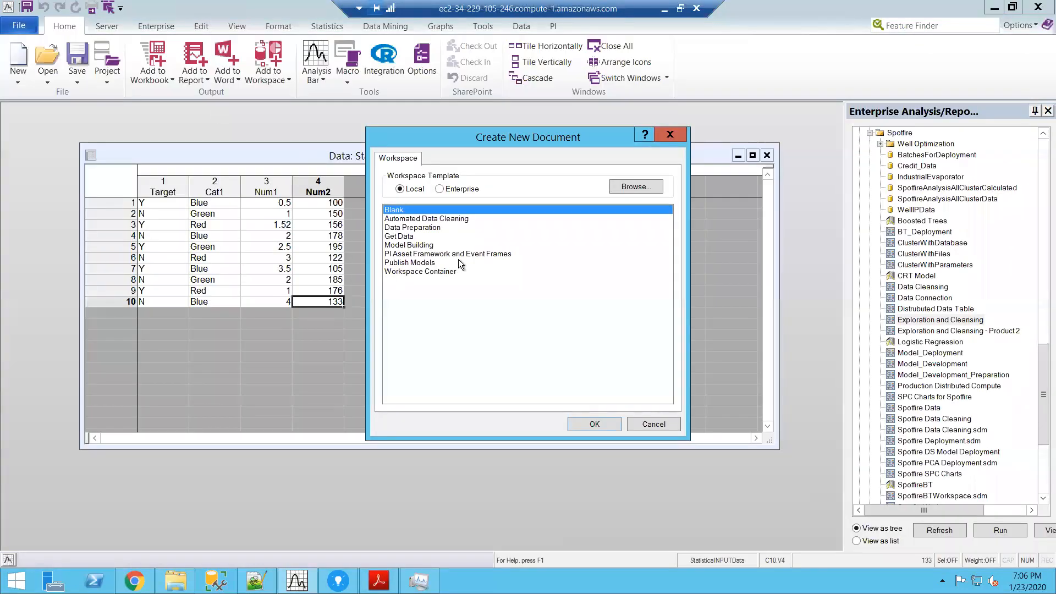
pyautogui.click(605, 425)
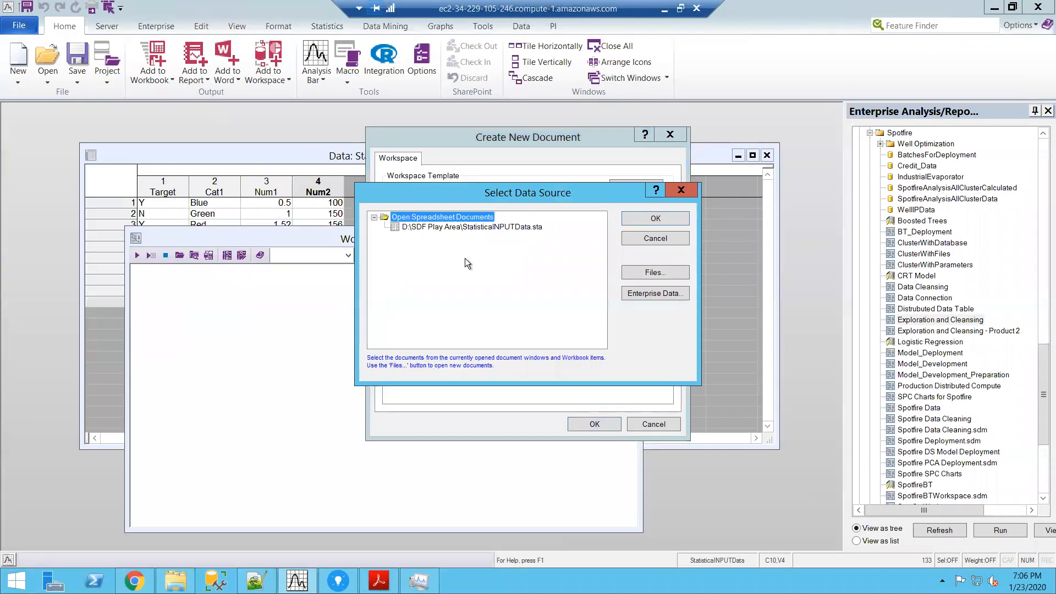
pyautogui.click(473, 227)
pyautogui.click(636, 216)
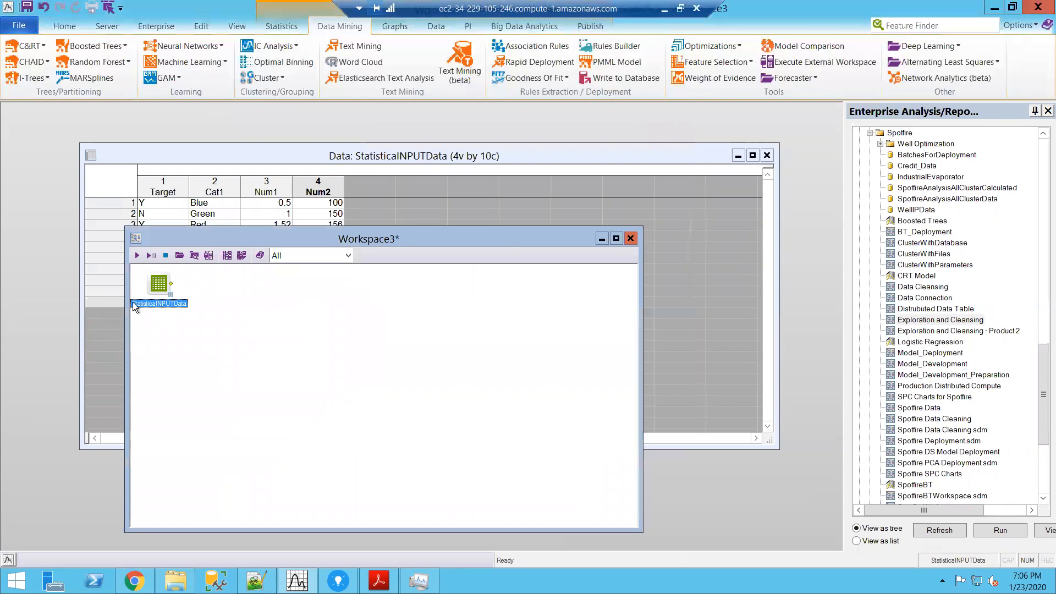
# Step: Move the StatisticaINPUTData node slightly inward on the canvas and widen the workspace window
pyautogui.moveTo(149, 285); pyautogui.dragTo(170, 306)
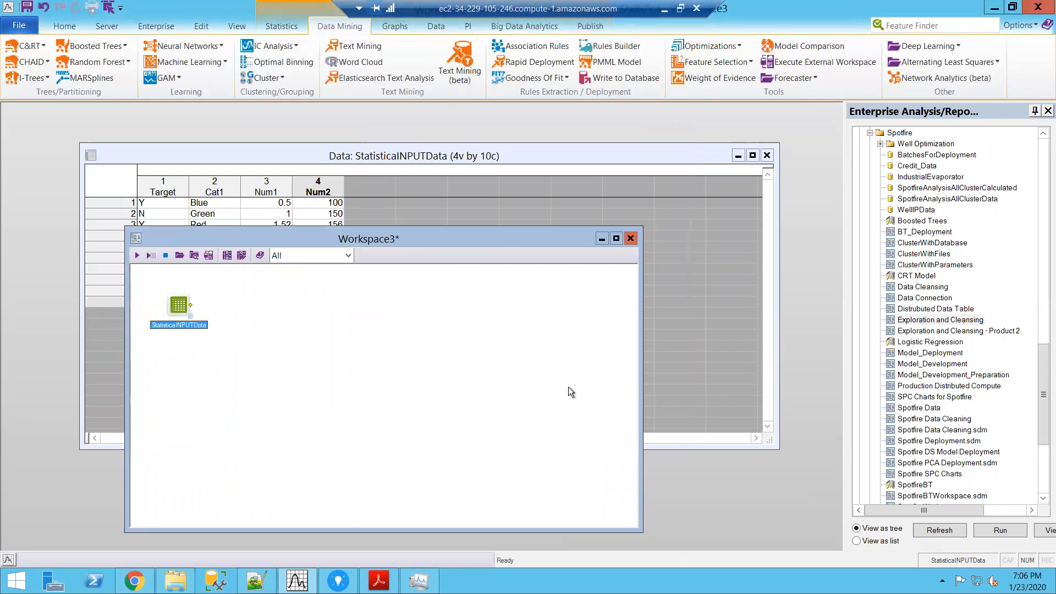
pyautogui.moveTo(638, 411); pyautogui.dragTo(807, 410)
pyautogui.click(318, 358)
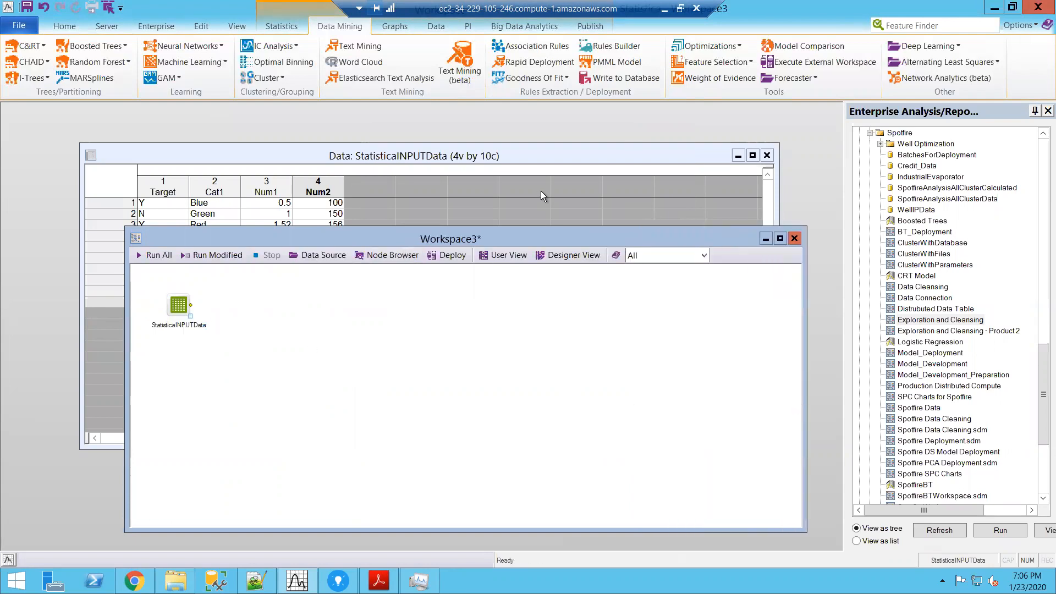
# Step: Add a Define Training Testing Sample node beside StatisticaINPUTData and connect the data node to it
pyautogui.click(438, 26)
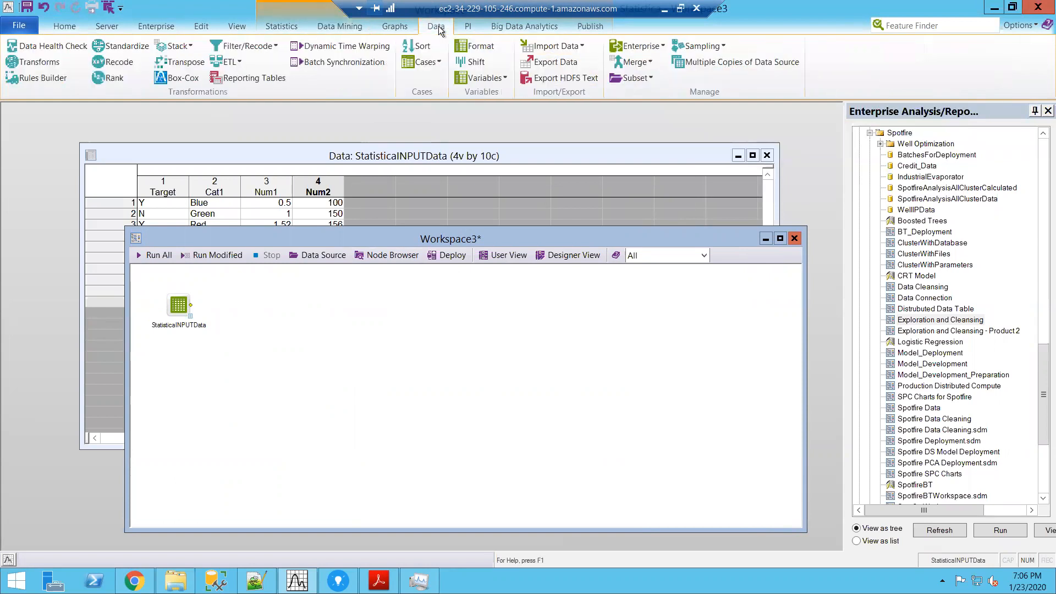
pyautogui.click(714, 45)
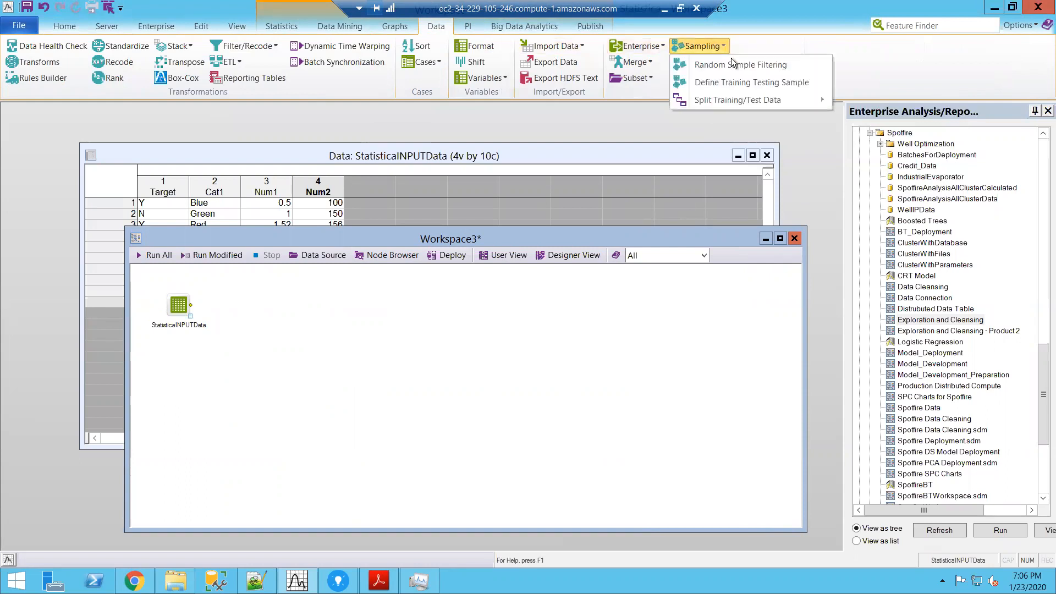
pyautogui.click(734, 81)
pyautogui.moveTo(160, 362); pyautogui.dragTo(262, 329)
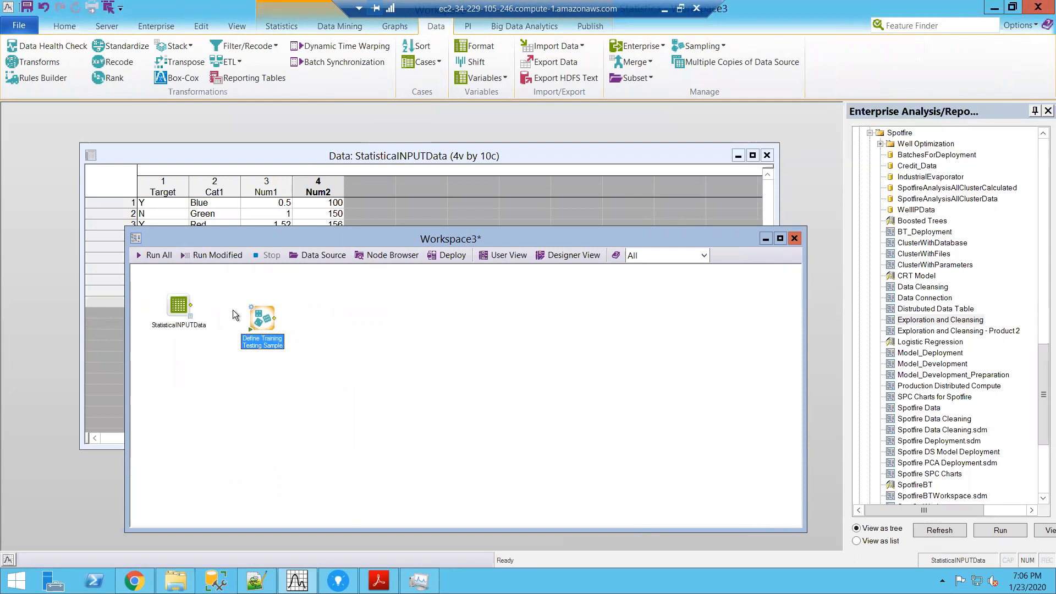
pyautogui.moveTo(193, 305); pyautogui.dragTo(263, 325)
# Step: Configure the sampling node without the Validation category, name the categories Train and Test, and set the sampling variable name to TrainTest
pyautogui.doubleClick(263, 324)
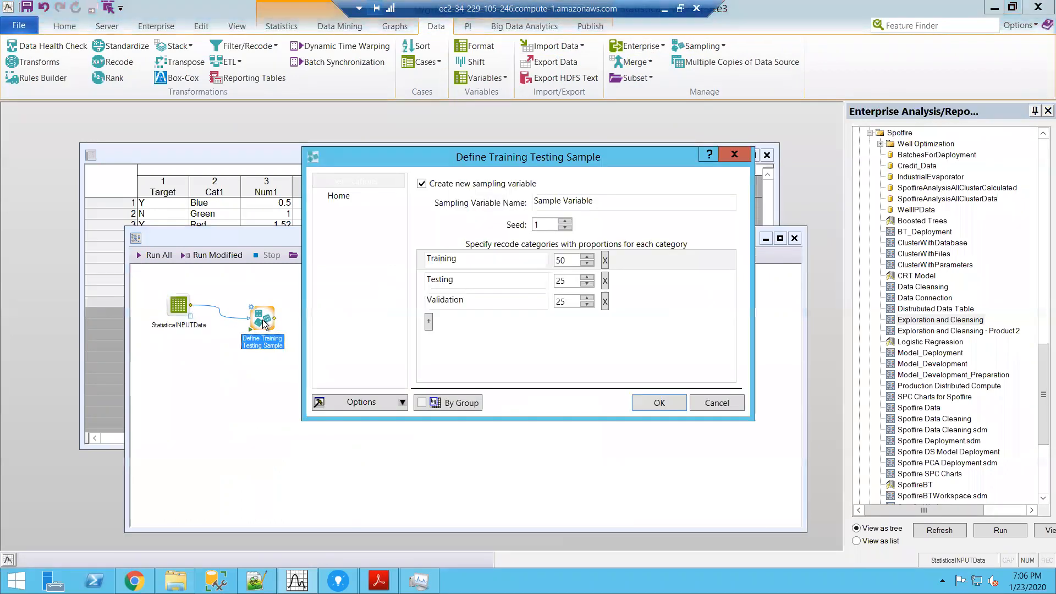
pyautogui.click(605, 302)
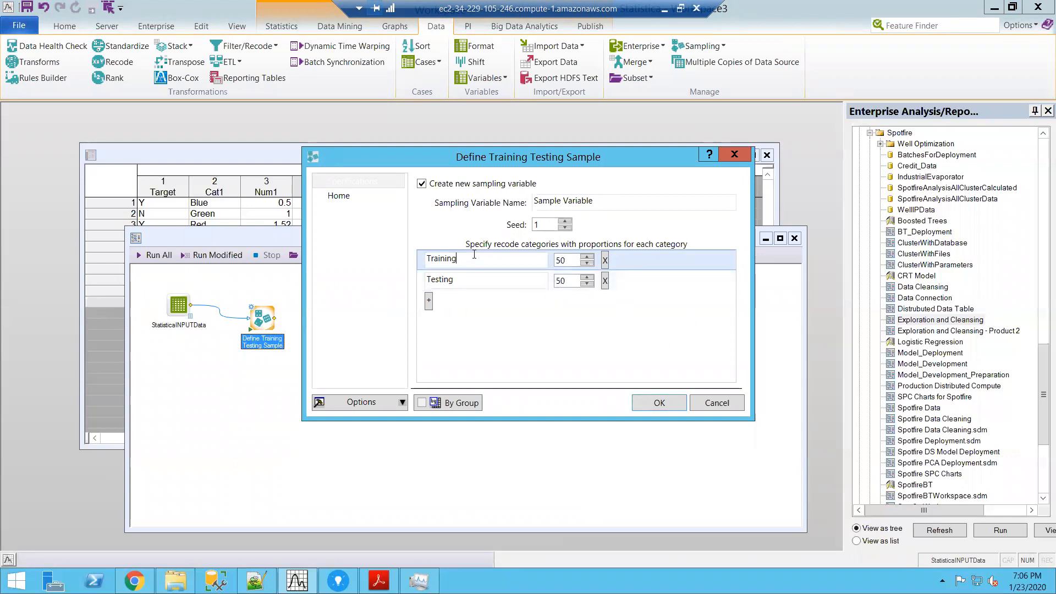
pyautogui.press('BackSpace')
pyautogui.press('BackSpace')
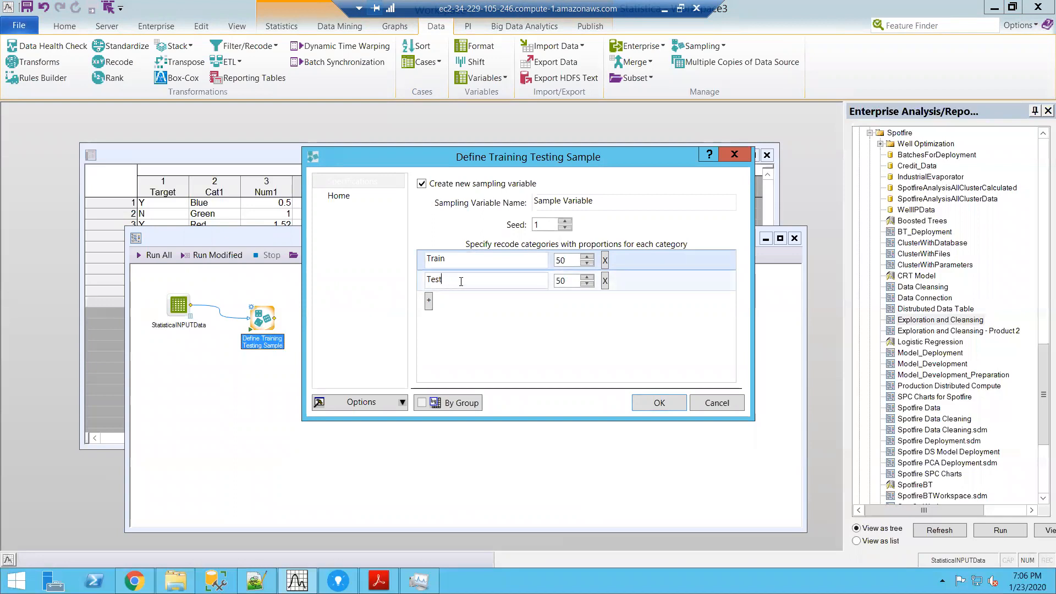
pyautogui.moveTo(597, 203); pyautogui.dragTo(535, 202)
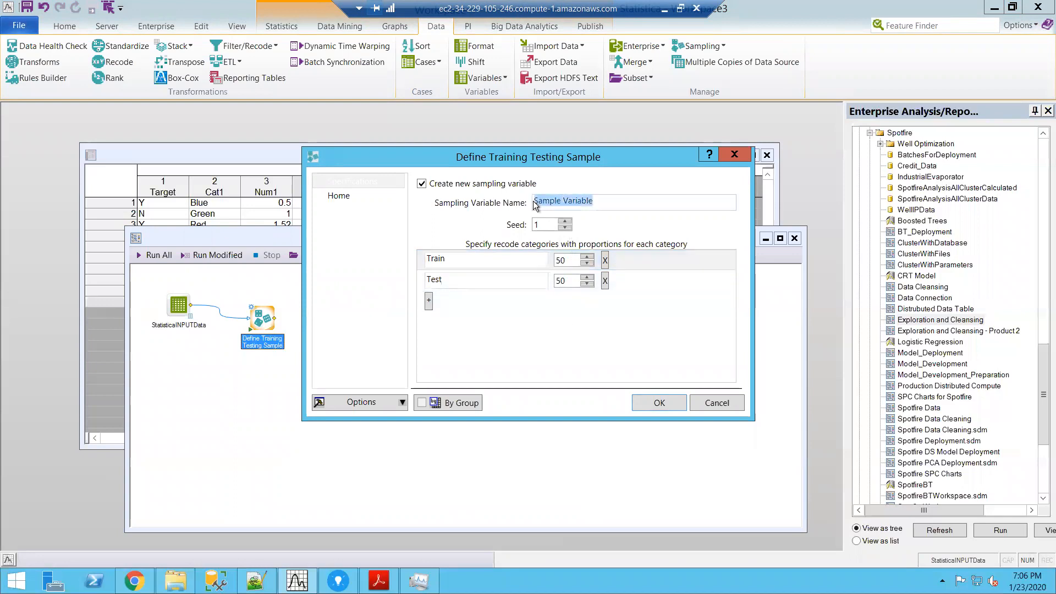
pyautogui.write('TrainTest')
pyautogui.click(658, 402)
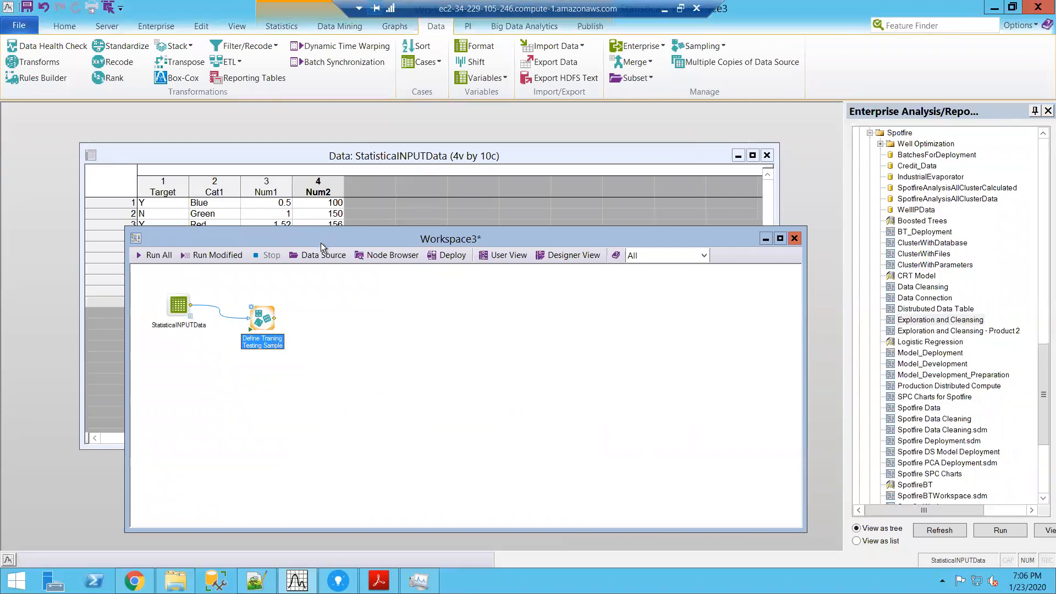
# Step: Run the Define Training Testing Sample node and examine the TrainTest column in its output
pyautogui.moveTo(321, 243); pyautogui.dragTo(359, 280)
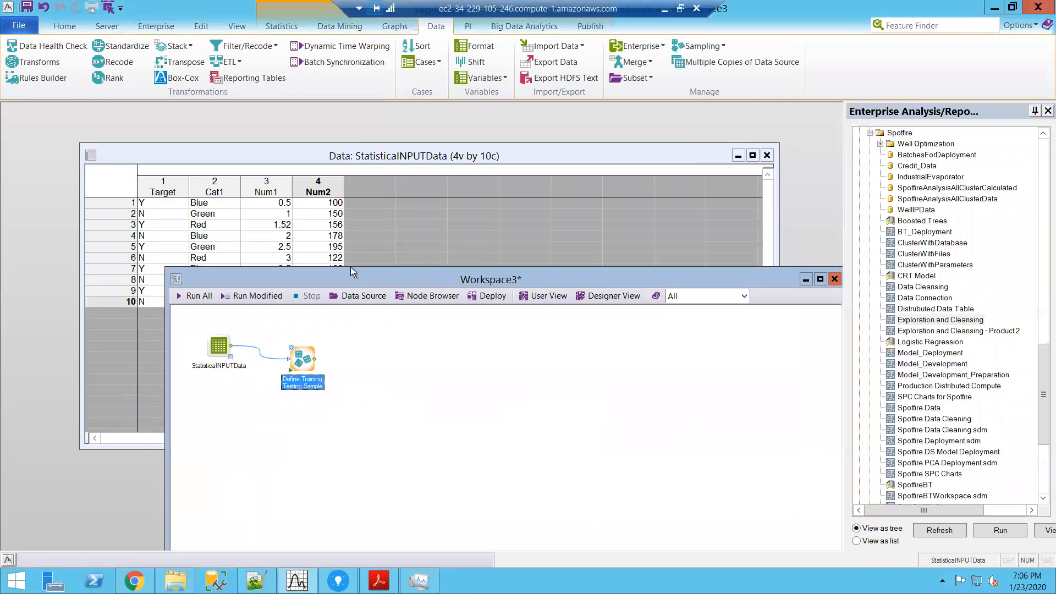
pyautogui.click(291, 369)
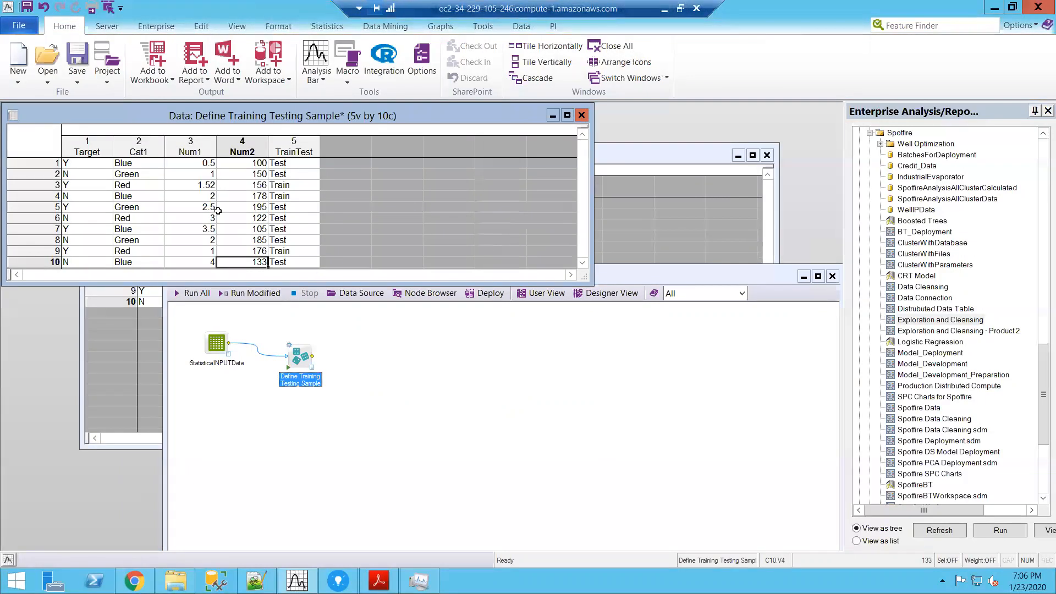
pyautogui.click(312, 152)
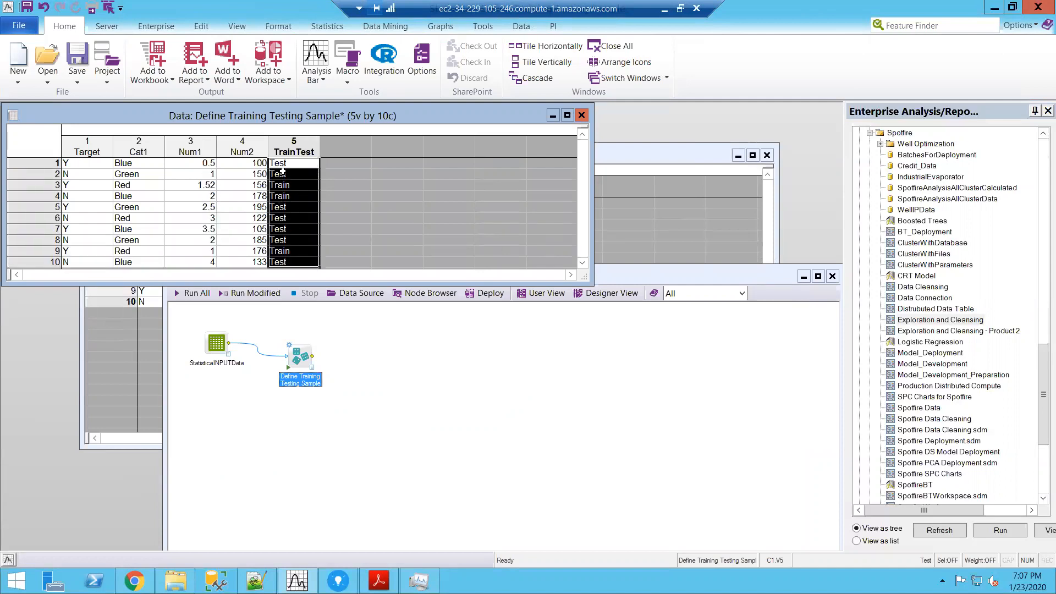
# Step: Add a Subset ByGroup node after Define Training Testing Sample with TrainTest as the grouping variable, and run it
pyautogui.click(451, 371)
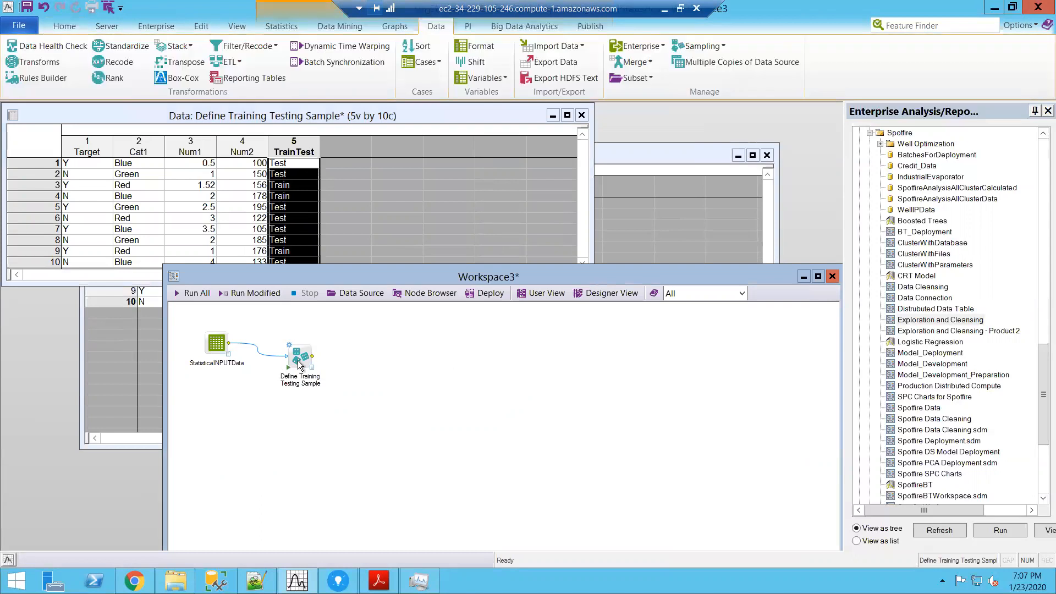
pyautogui.click(632, 79)
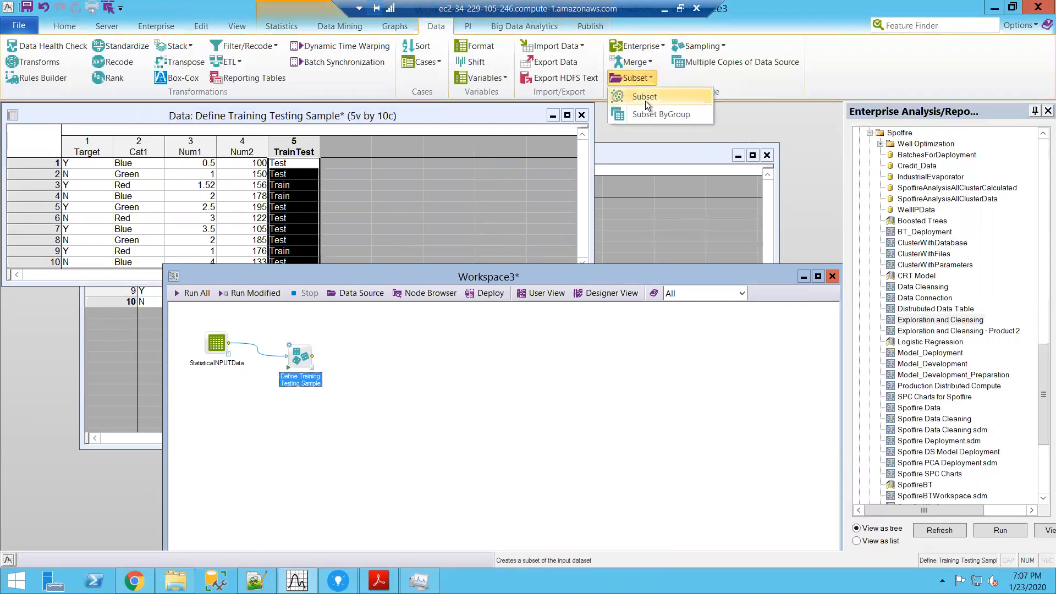
pyautogui.click(654, 113)
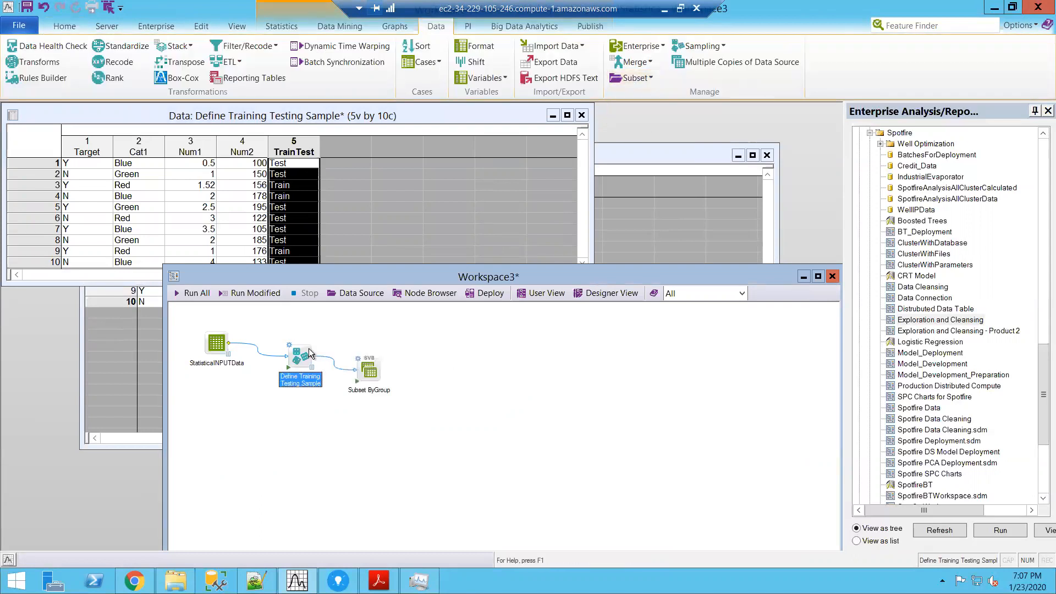
pyautogui.doubleClick(367, 372)
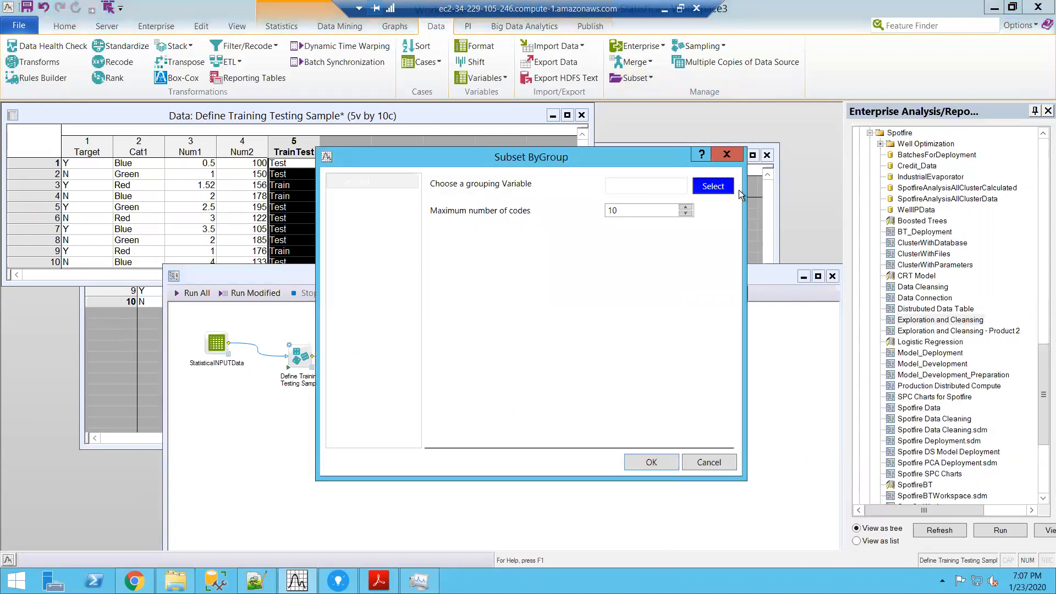
pyautogui.click(696, 186)
pyautogui.click(451, 274)
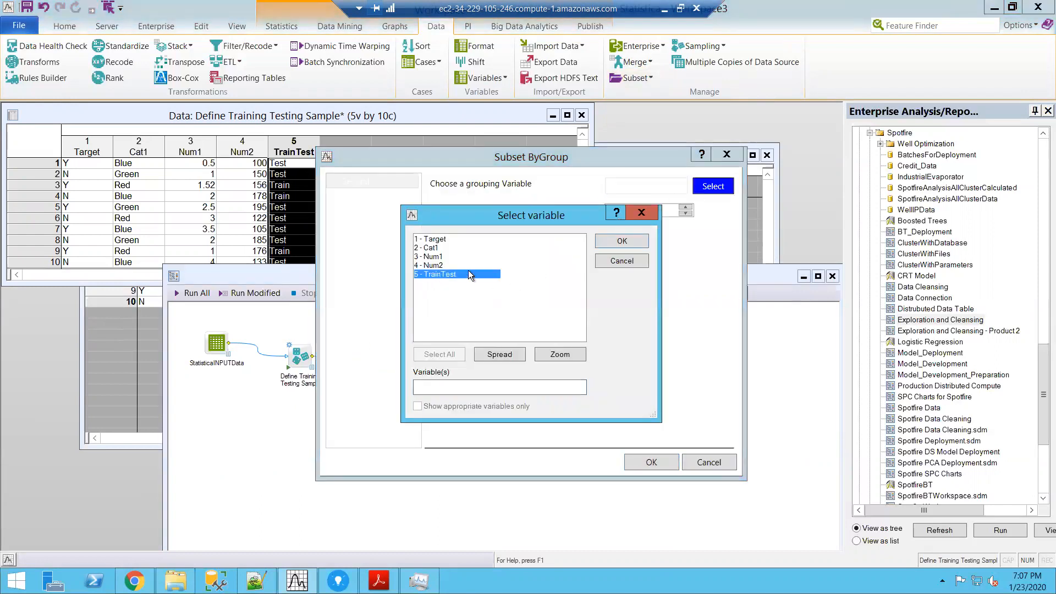
pyautogui.click(608, 239)
pyautogui.click(658, 458)
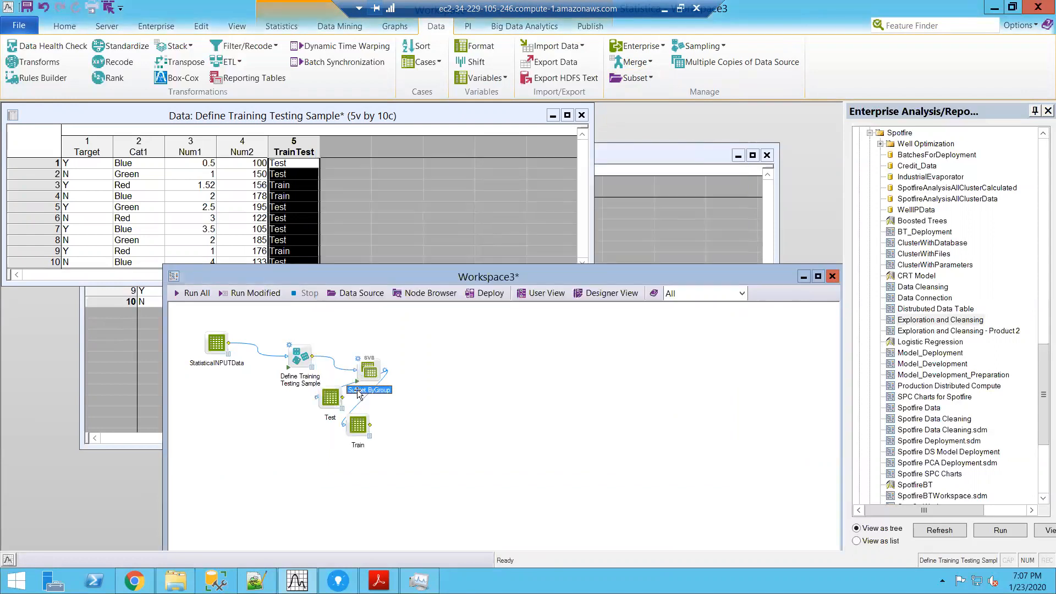
# Step: Arrange the Train and Test output nodes beyond Subset ByGroup, with Train above Test
pyautogui.moveTo(330, 397); pyautogui.dragTo(471, 413)
pyautogui.moveTo(357, 424); pyautogui.dragTo(460, 337)
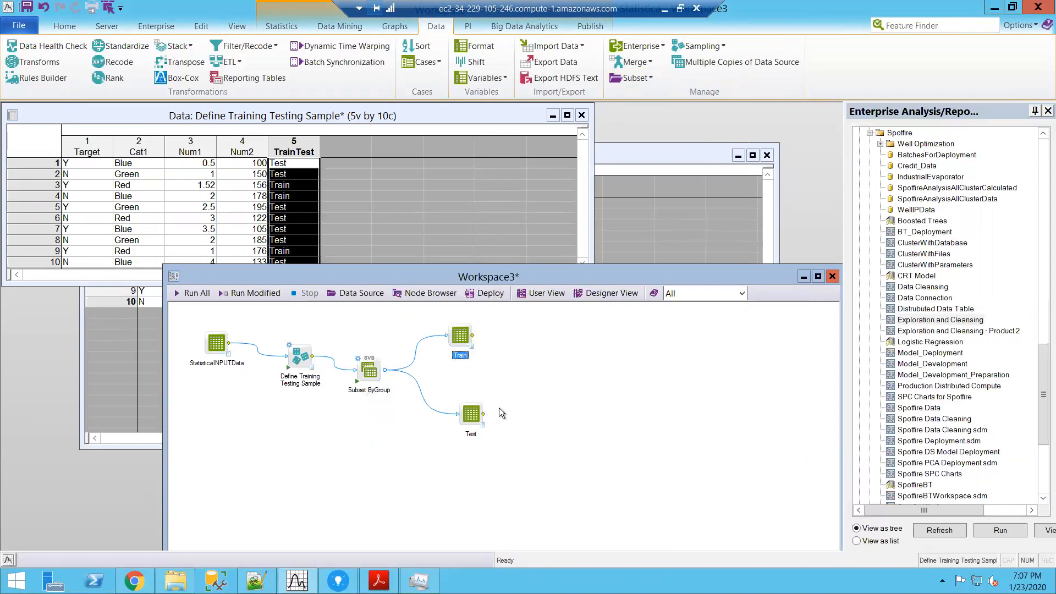
pyautogui.moveTo(469, 416); pyautogui.dragTo(445, 428)
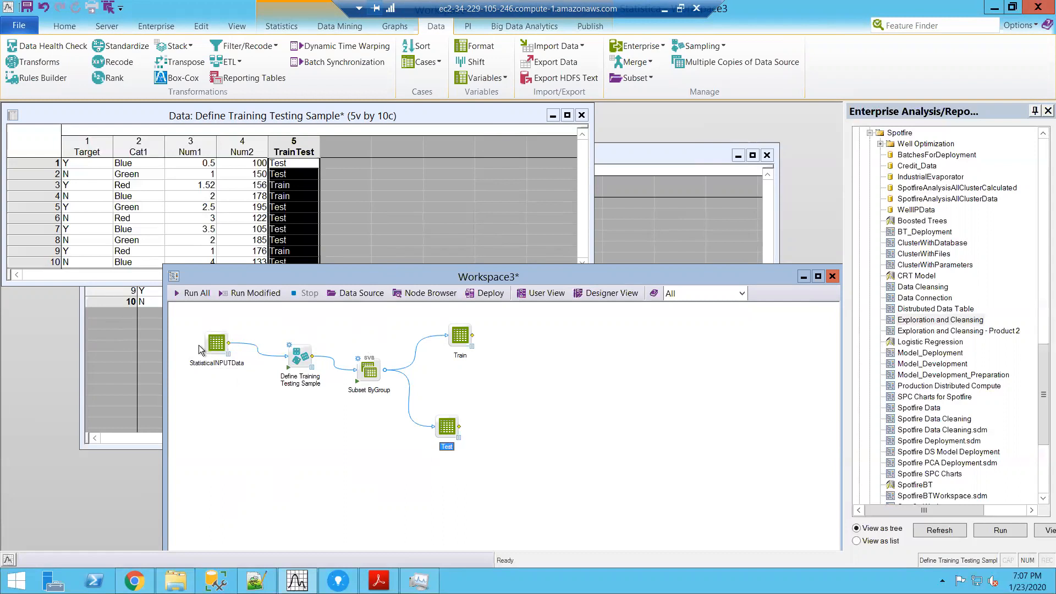
# Step: Mark StatisticaINPUTData as the workspace's input node and Train as an output node
pyautogui.rightClick(215, 346)
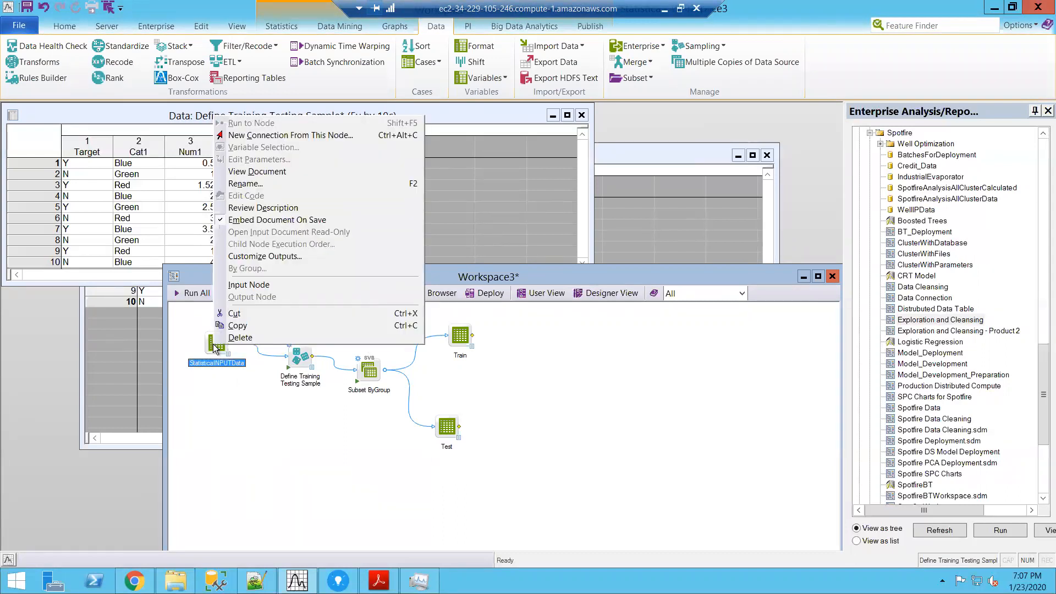
pyautogui.click(238, 285)
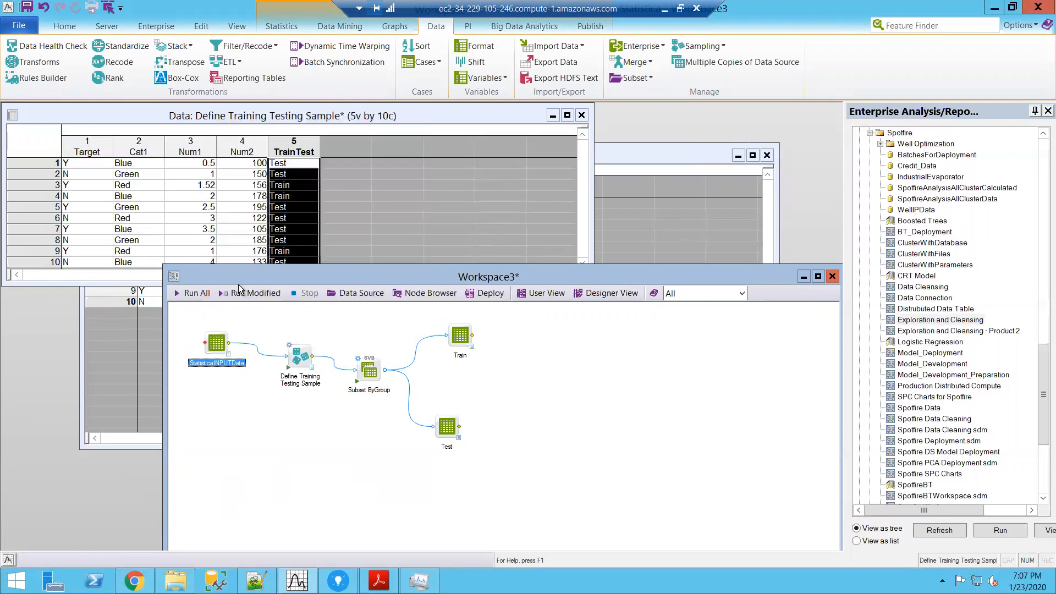
pyautogui.click(458, 334)
pyautogui.rightClick(458, 334)
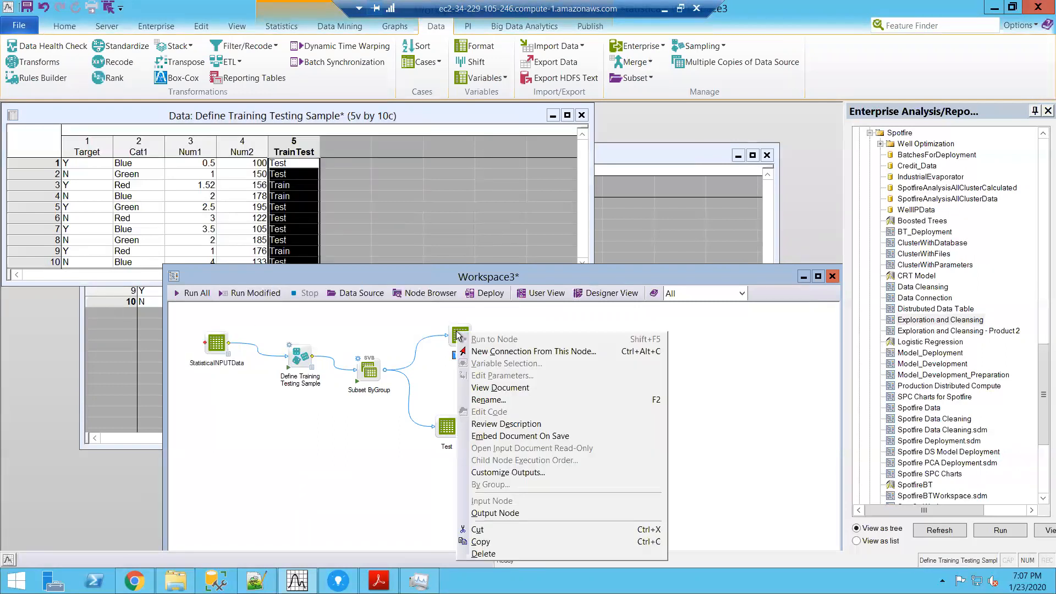
pyautogui.click(517, 512)
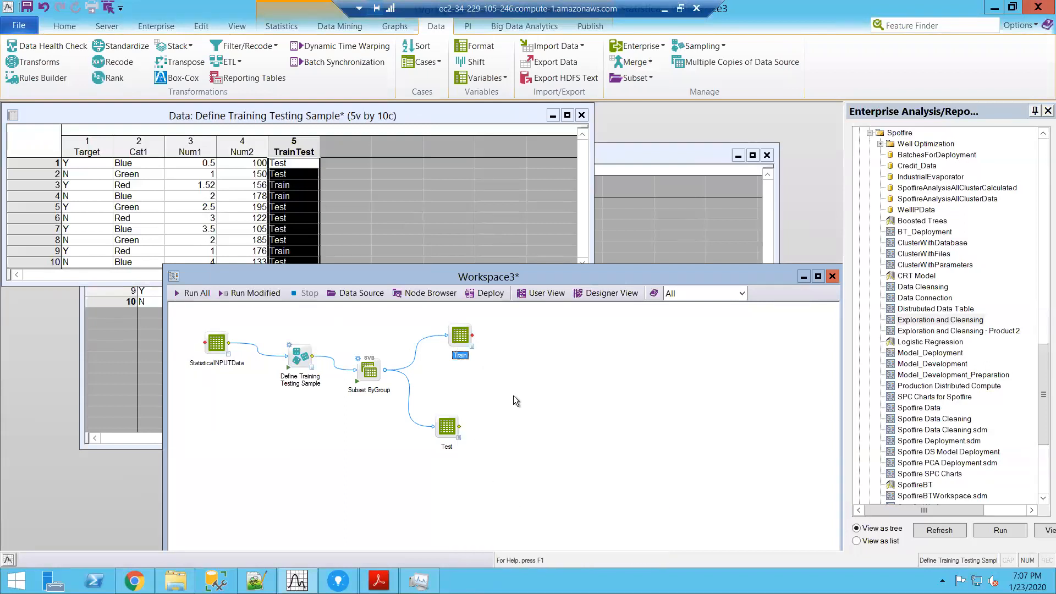
# Step: Open the Train node's data to review the training subset
pyautogui.click(471, 345)
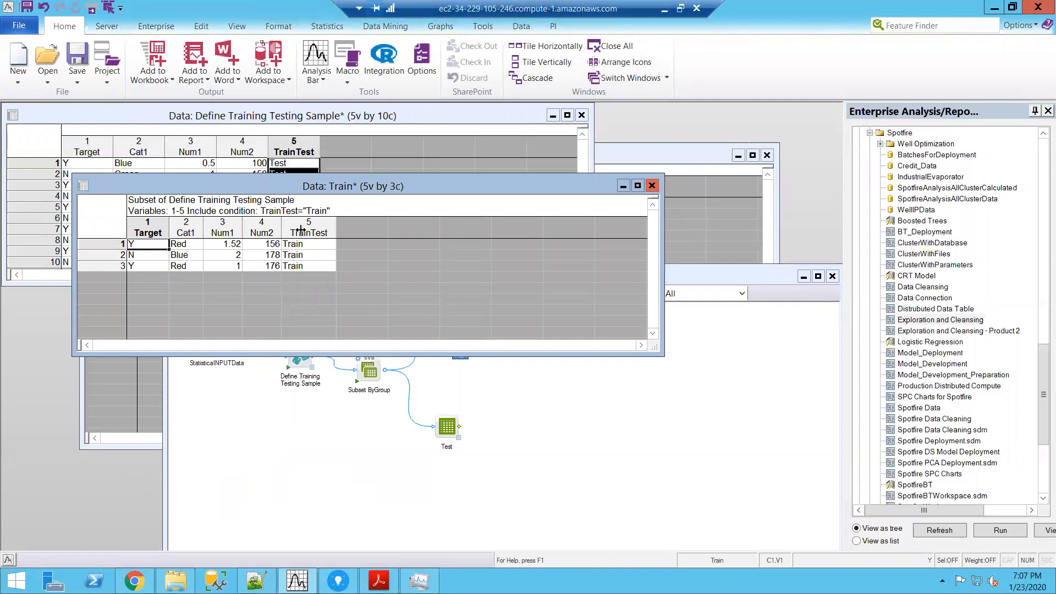
# Step: Open the Test node's data to review the testing subset, and close it
pyautogui.click(489, 397)
pyautogui.doubleClick(456, 439)
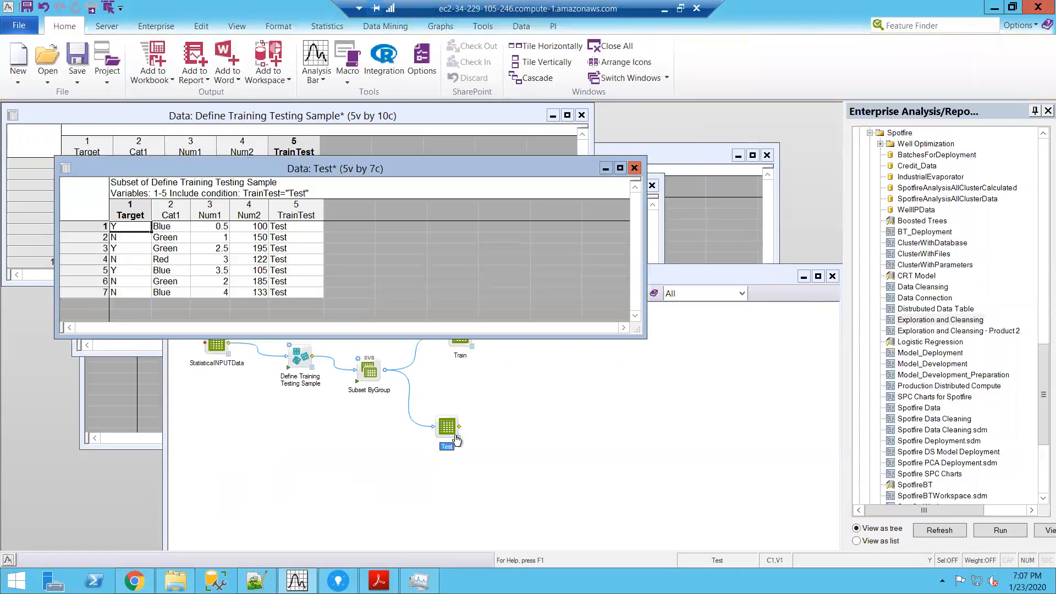
pyautogui.click(635, 166)
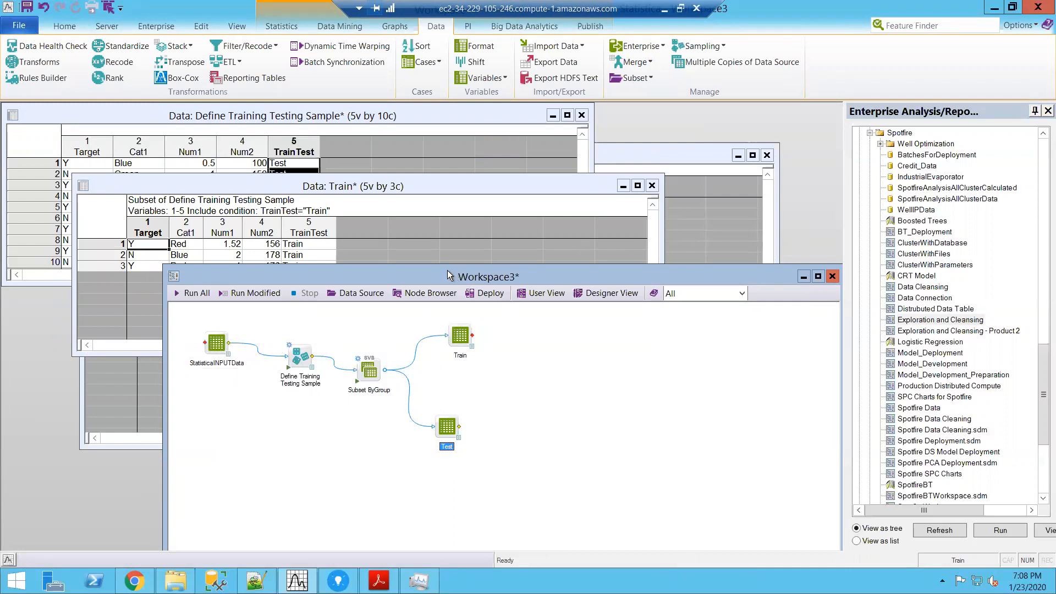
# Step: Save the workspace as TEMP.sdm in the SDF Play Area folder, replacing the existing file
pyautogui.click(26, 24)
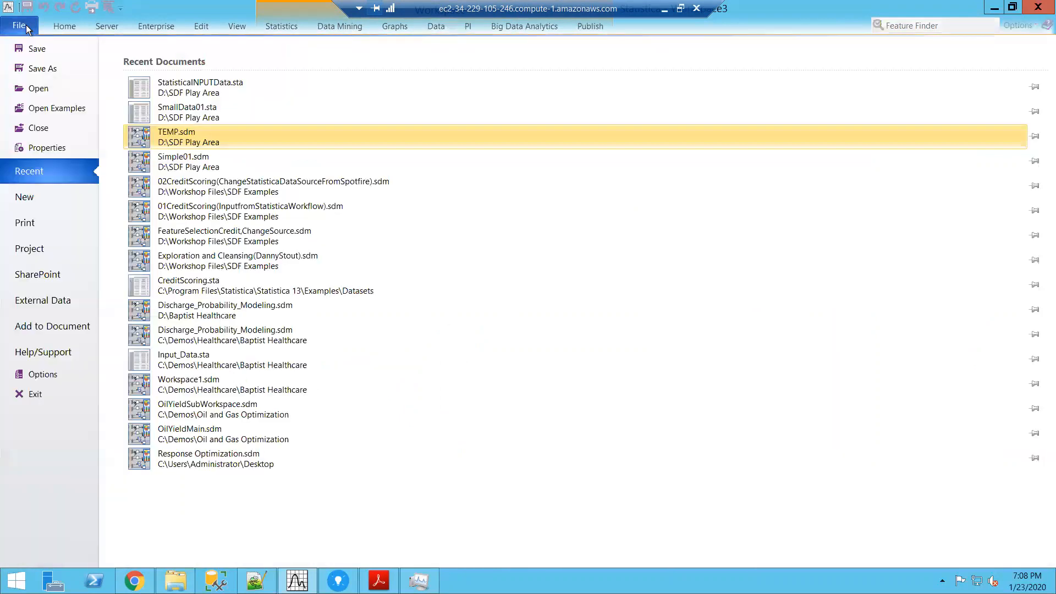
pyautogui.click(41, 69)
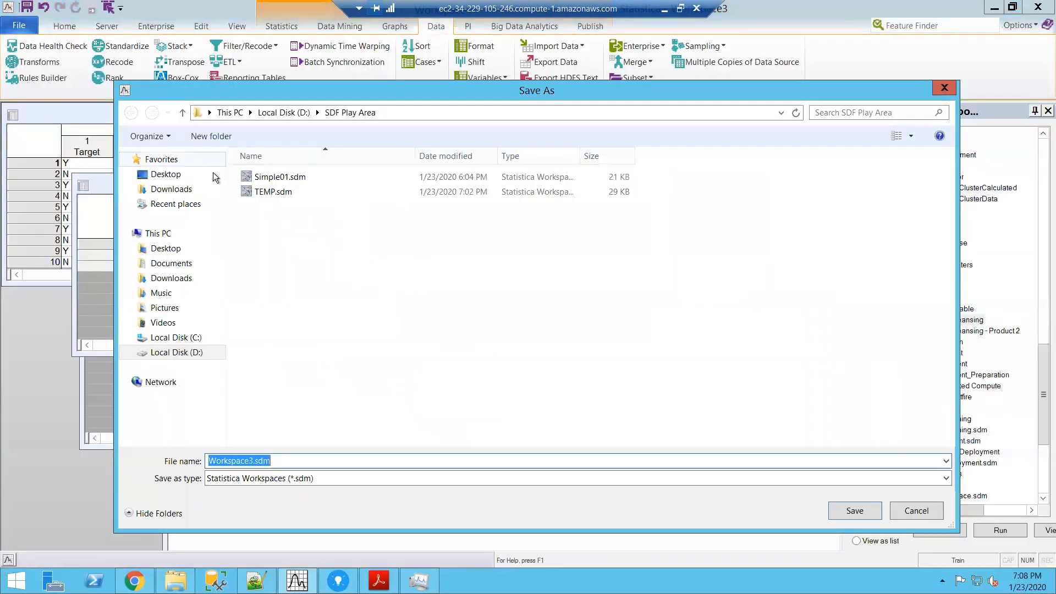
pyautogui.click(267, 191)
pyautogui.click(866, 515)
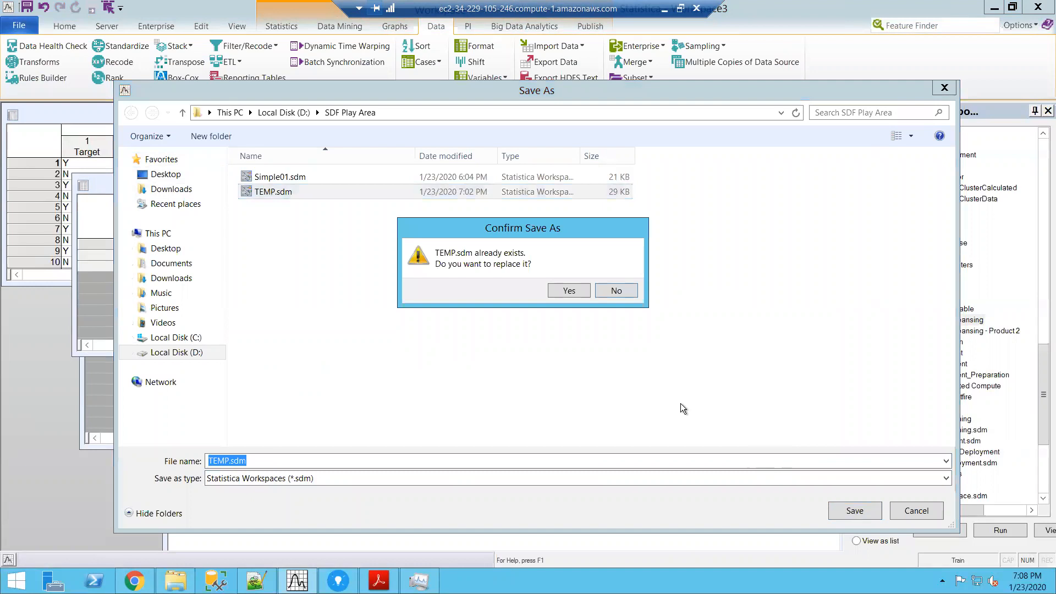
pyautogui.click(570, 290)
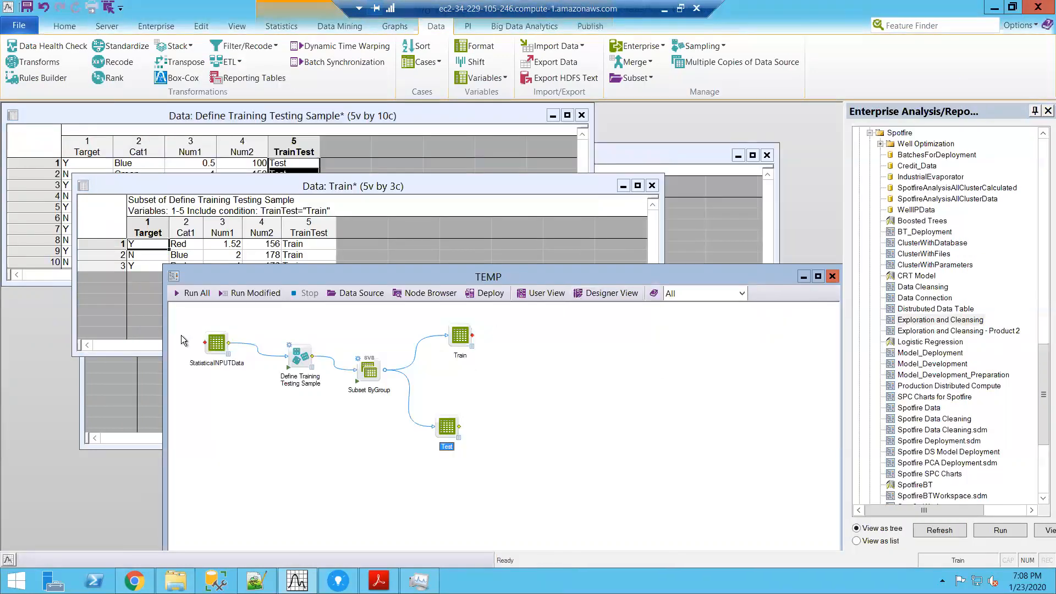
pyautogui.moveTo(404, 274); pyautogui.dragTo(401, 207)
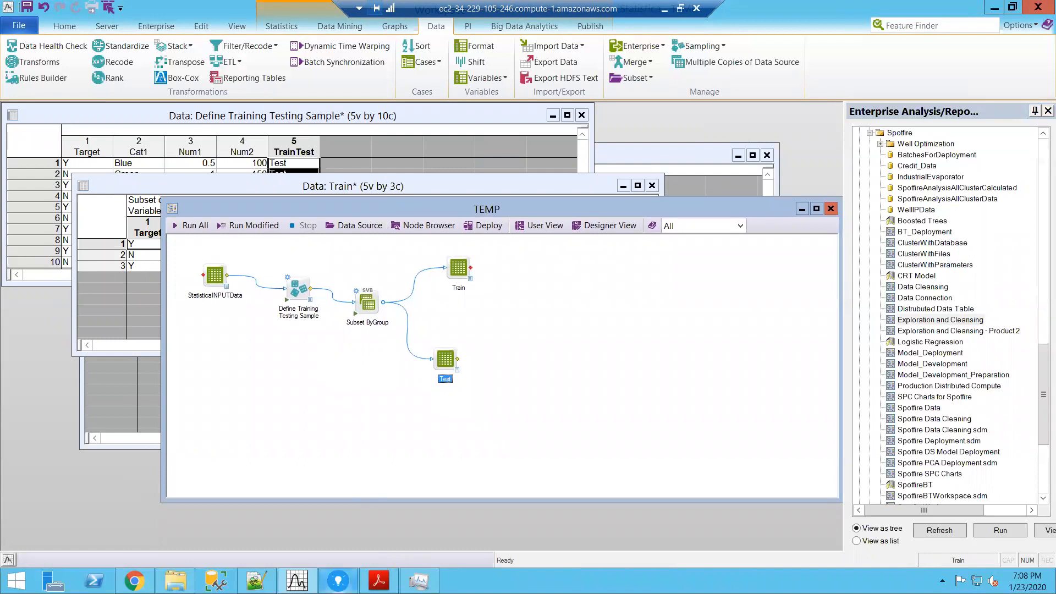
# Step: Switch to Spotfire and import the local file SmallData01.xlsx from SDF Play Area as a new data table
pyautogui.click(338, 580)
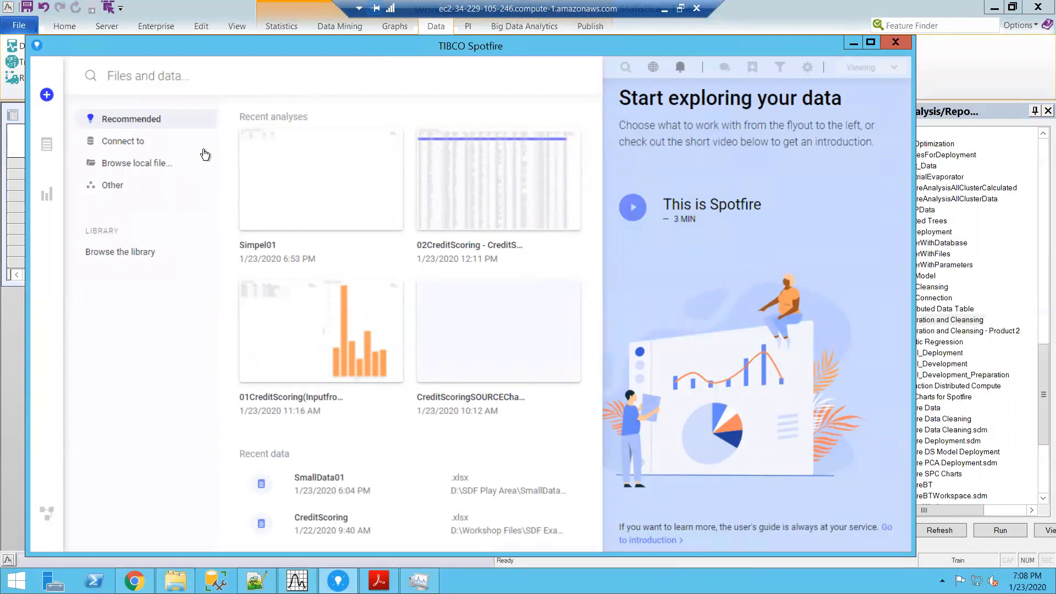
pyautogui.click(127, 163)
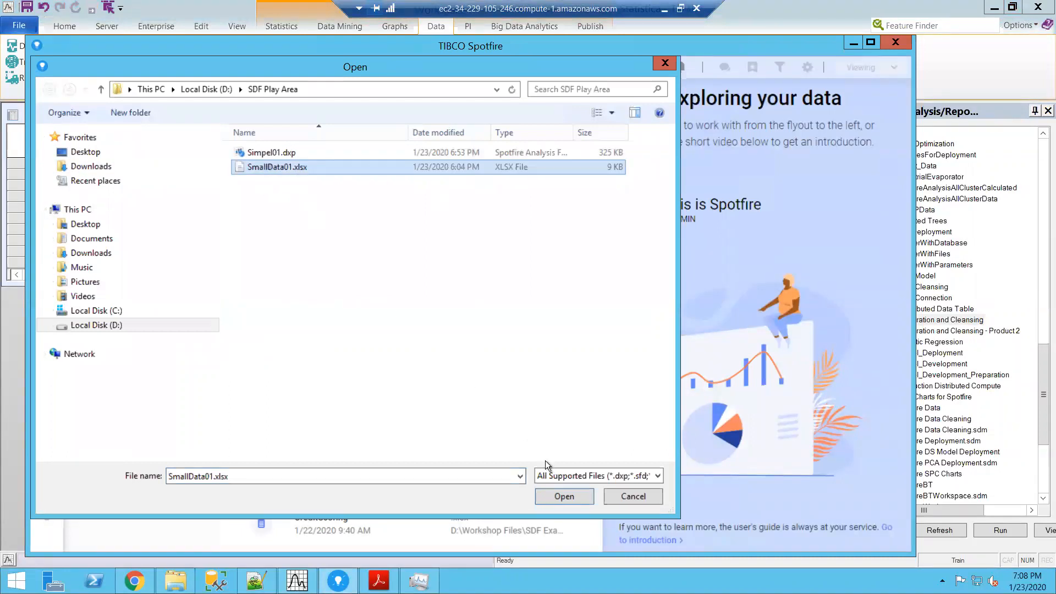
pyautogui.click(555, 491)
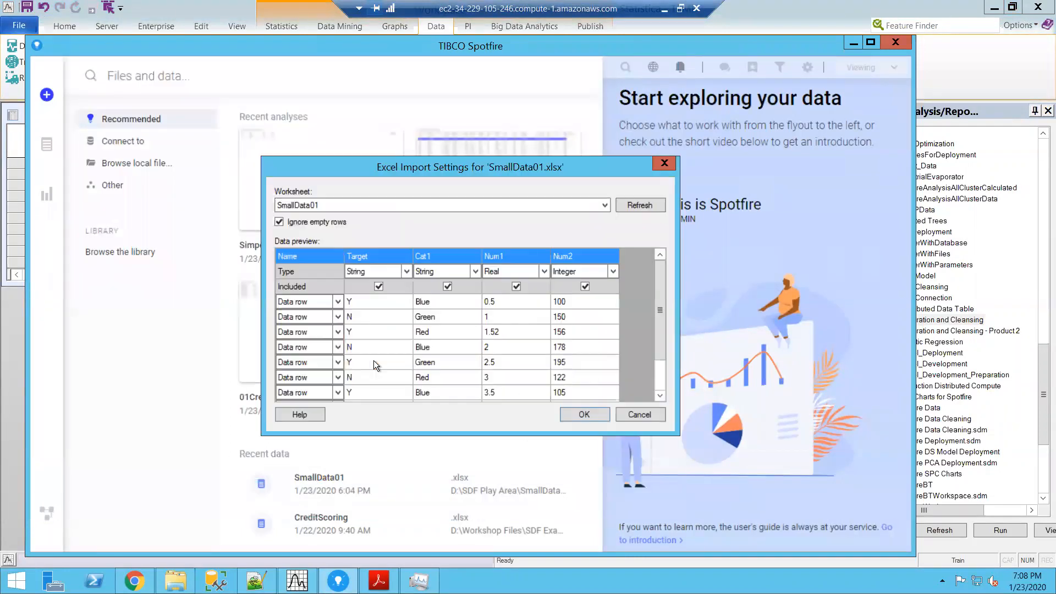
pyautogui.click(583, 414)
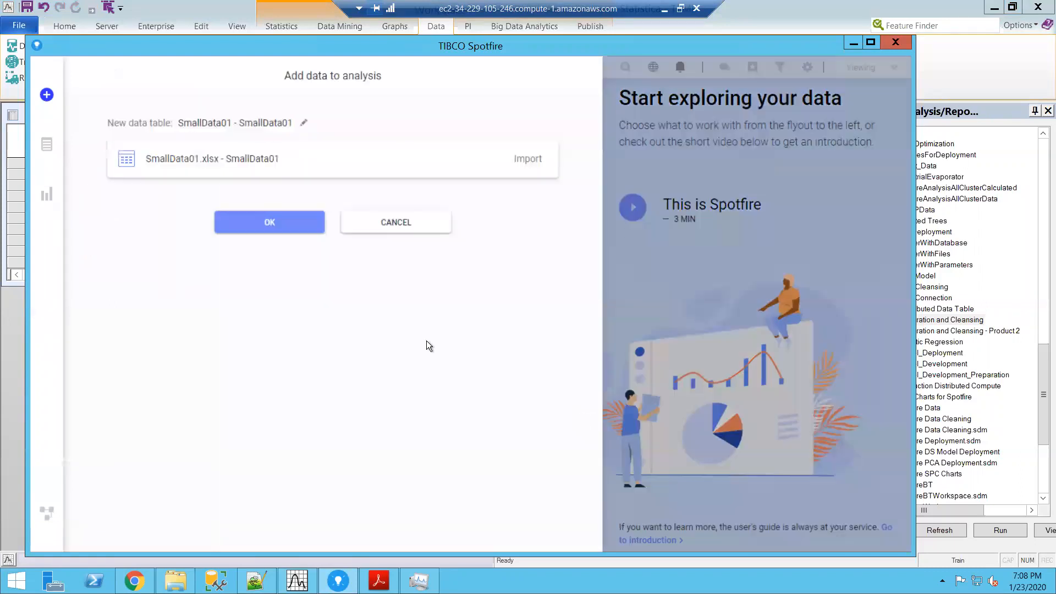
pyautogui.click(247, 228)
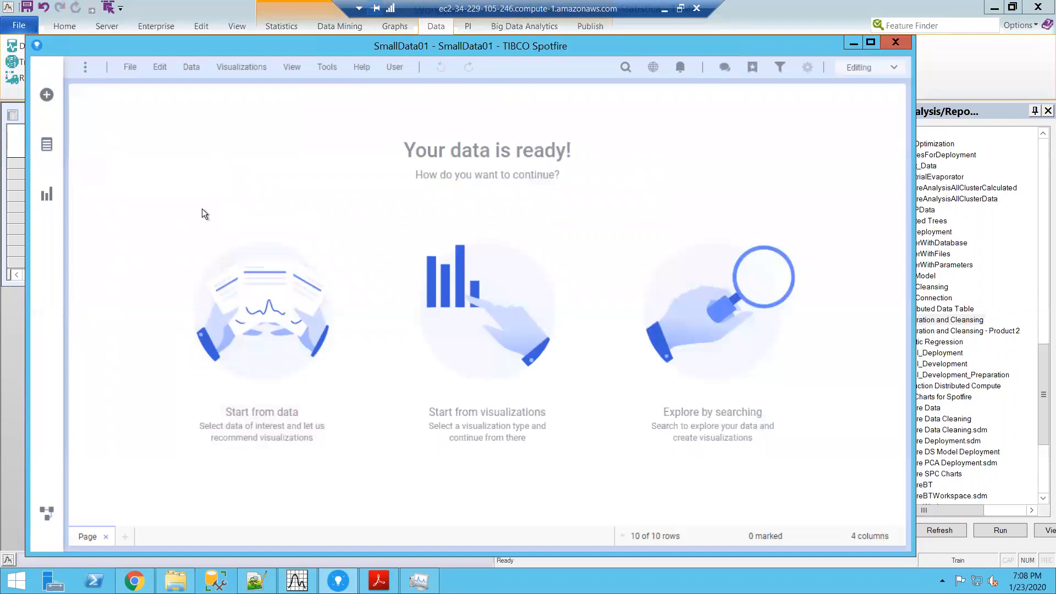
# Step: Add a table visualization of the SmallData01 data to the Spotfire page
pyautogui.click(297, 580)
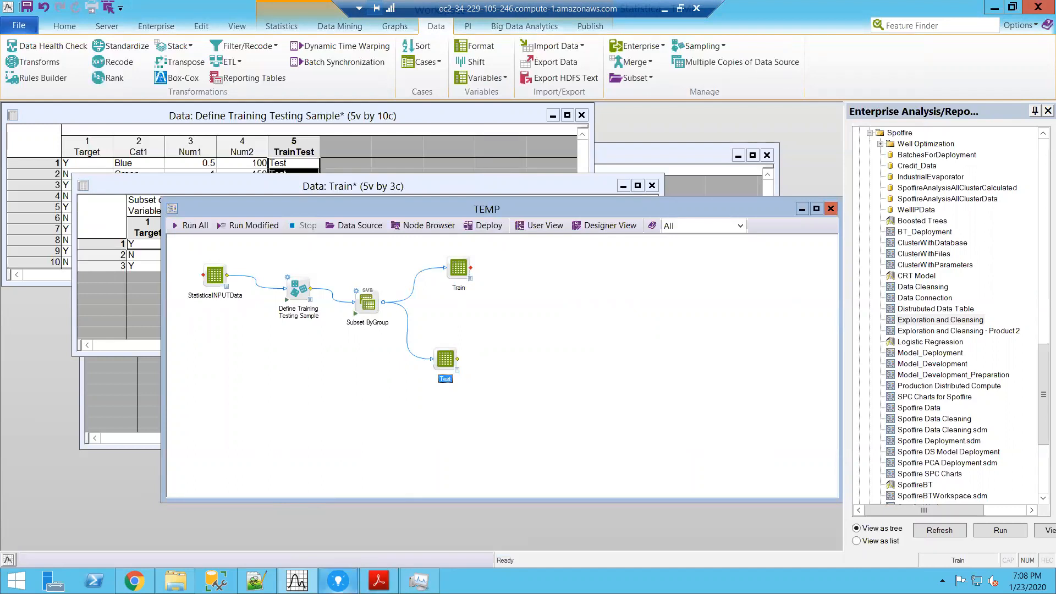
pyautogui.click(338, 580)
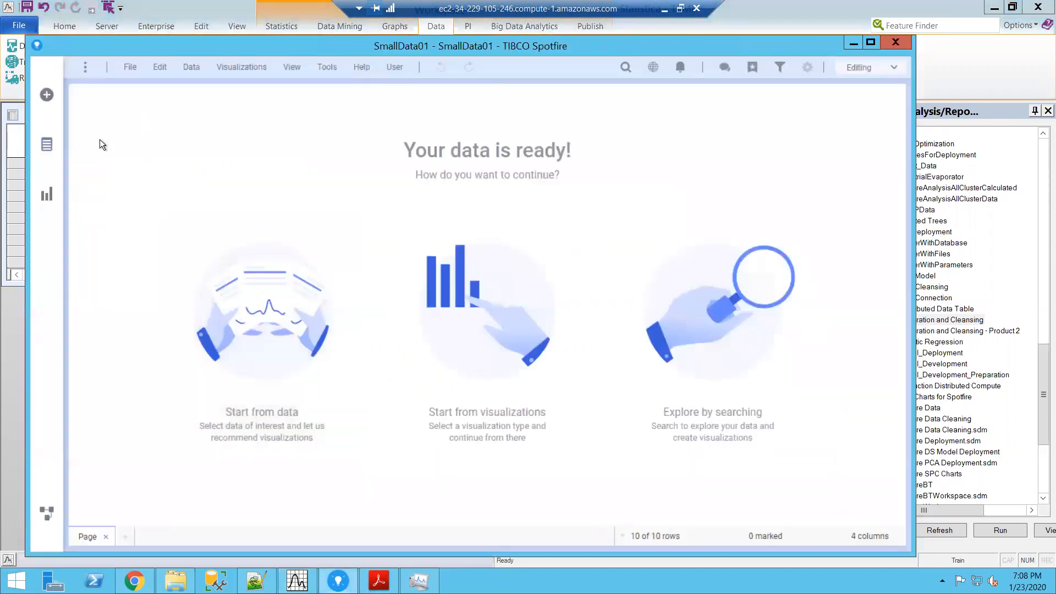
pyautogui.click(242, 68)
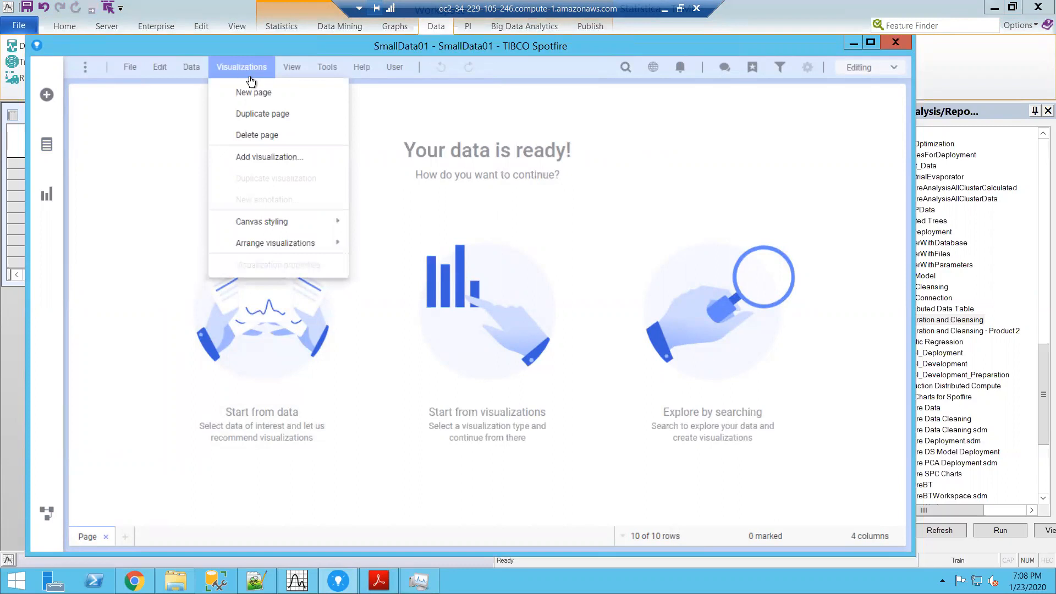
pyautogui.click(262, 154)
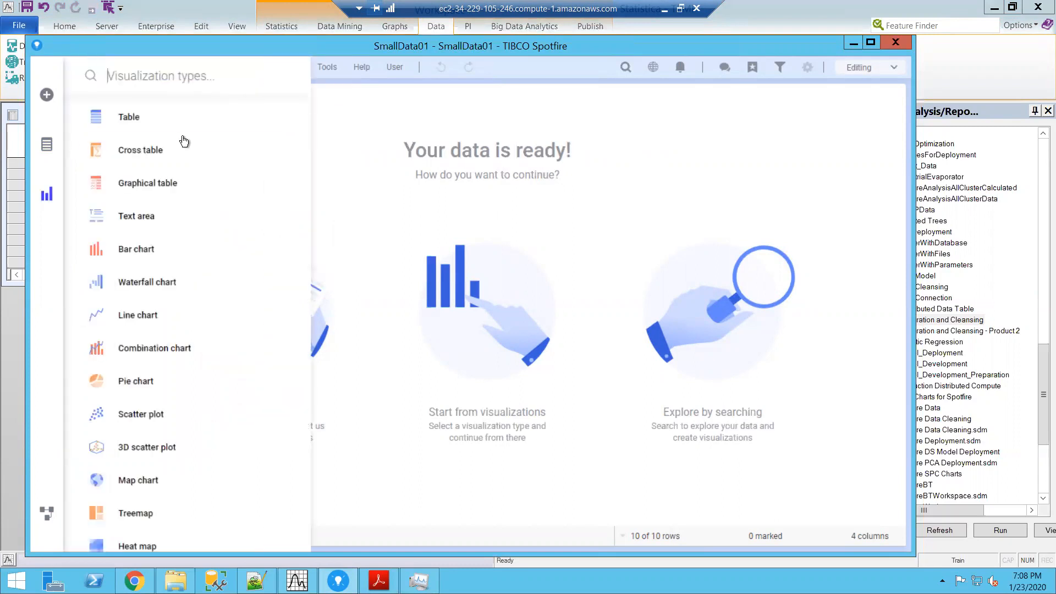
pyautogui.click(128, 118)
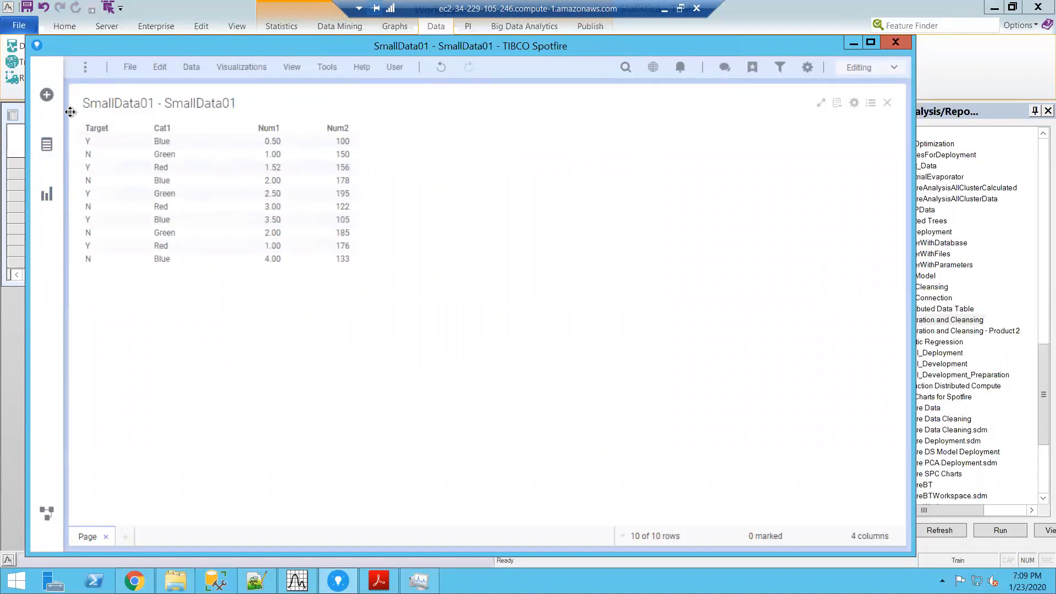
# Step: Register the local workspace TEMP.sdm as a Statistica data function in the Spotfire analysis
pyautogui.click(18, 115)
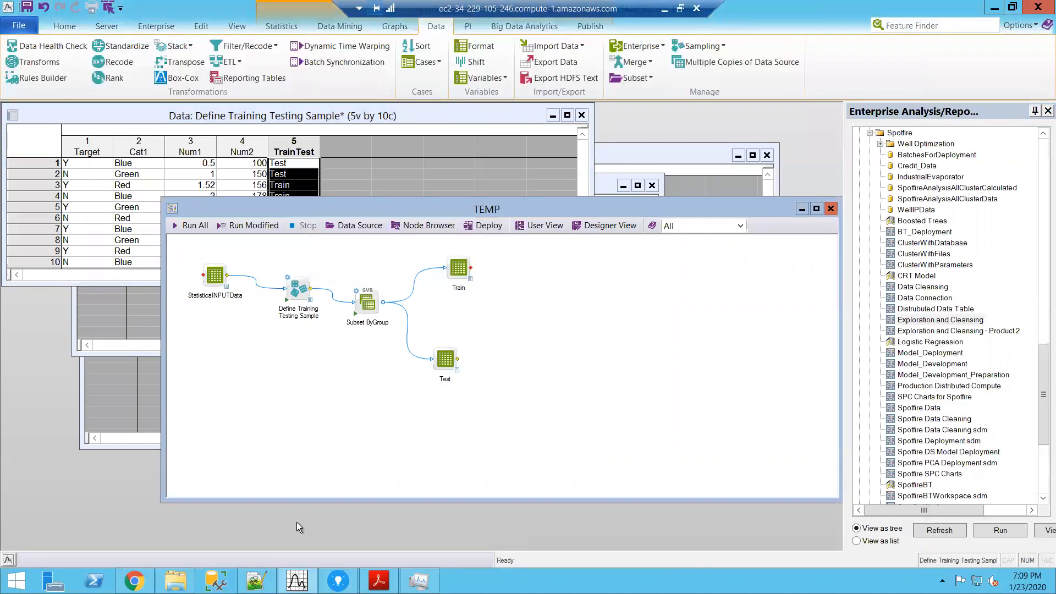
pyautogui.click(338, 580)
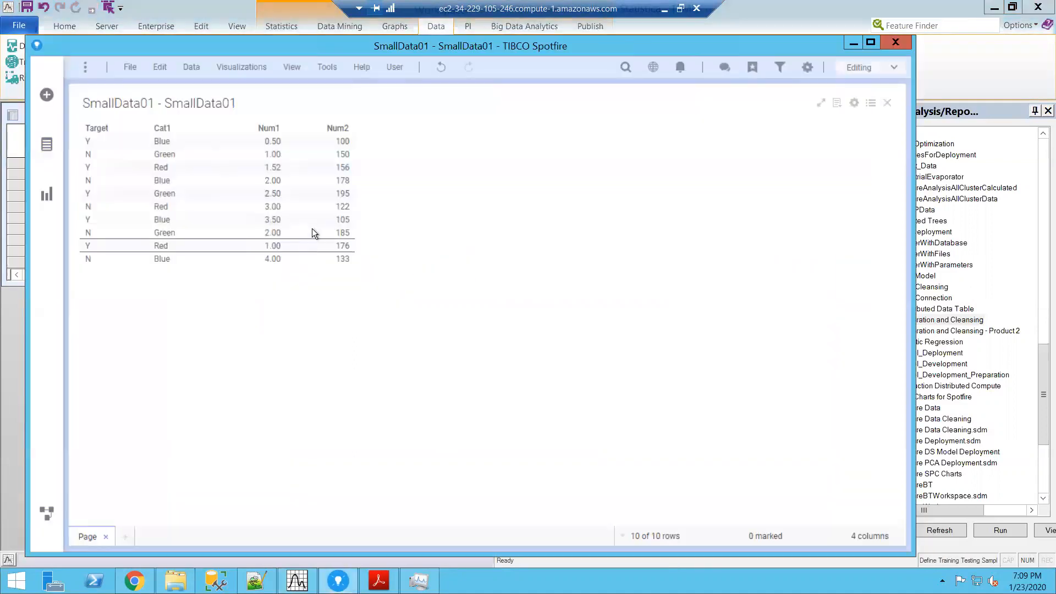
pyautogui.click(329, 68)
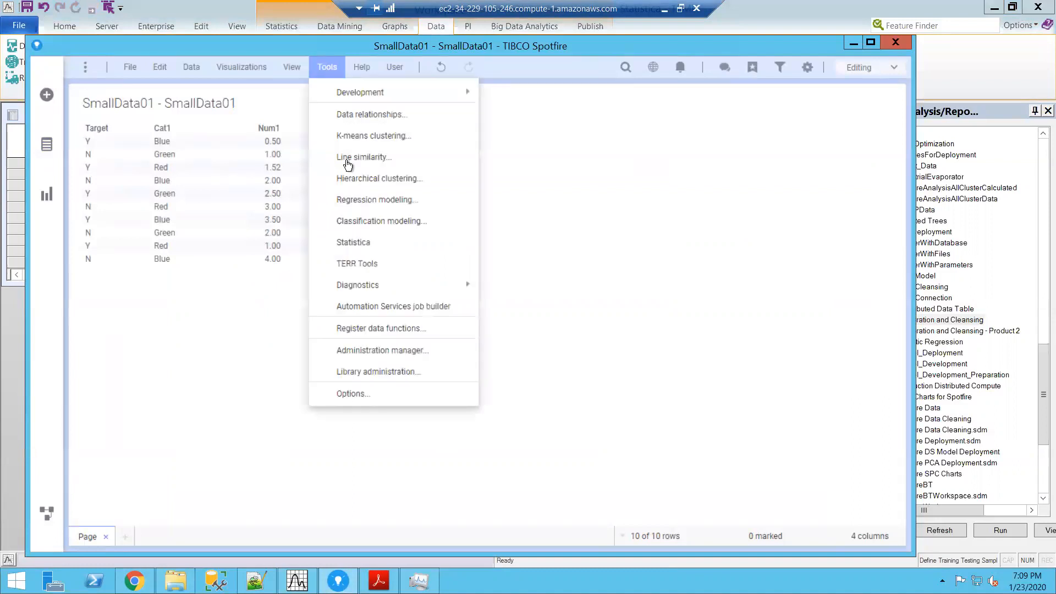
pyautogui.click(379, 242)
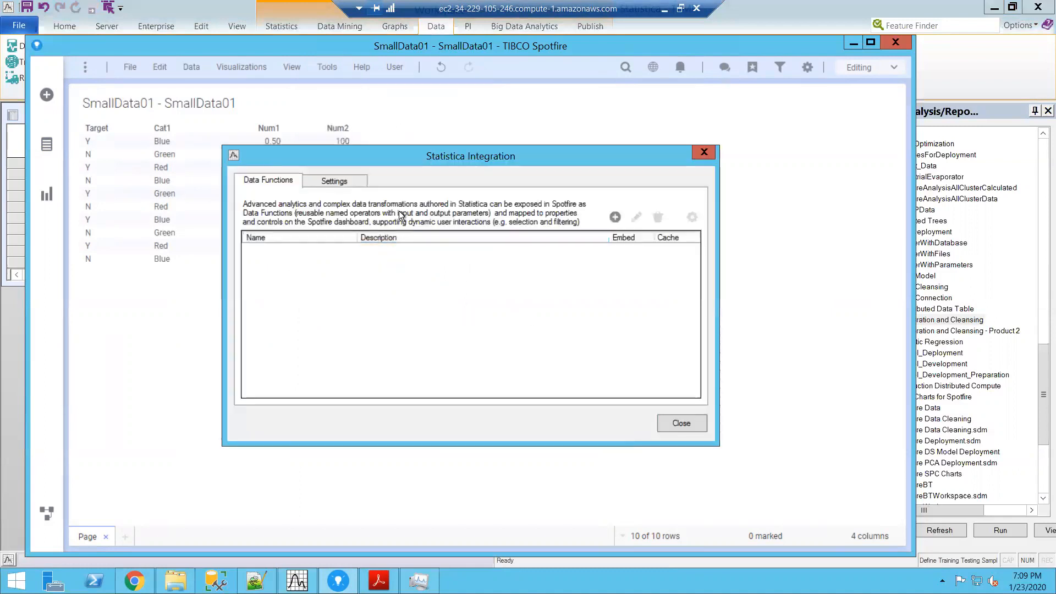
pyautogui.click(615, 217)
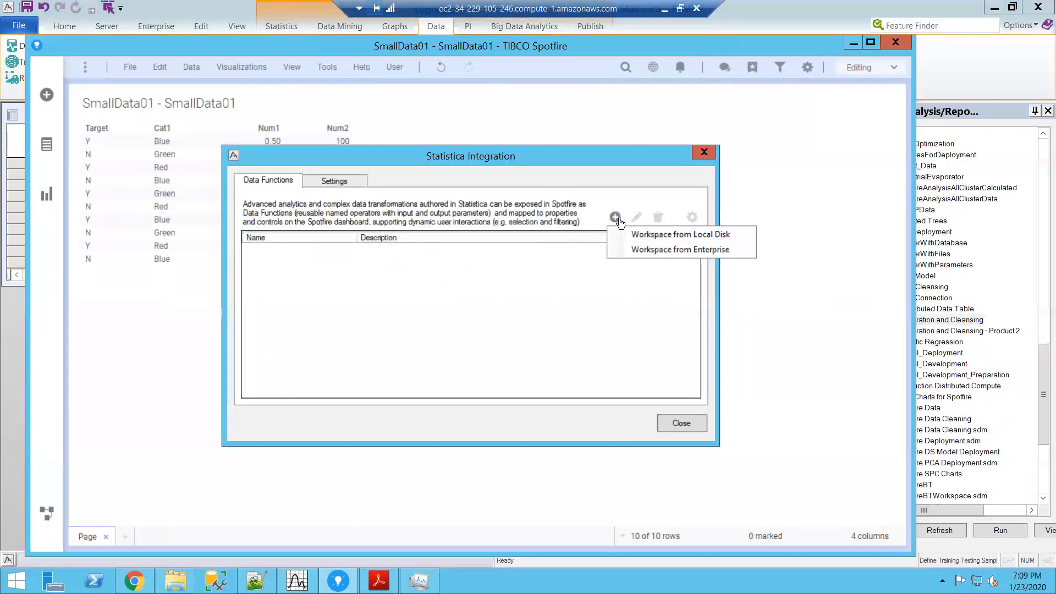
pyautogui.click(642, 236)
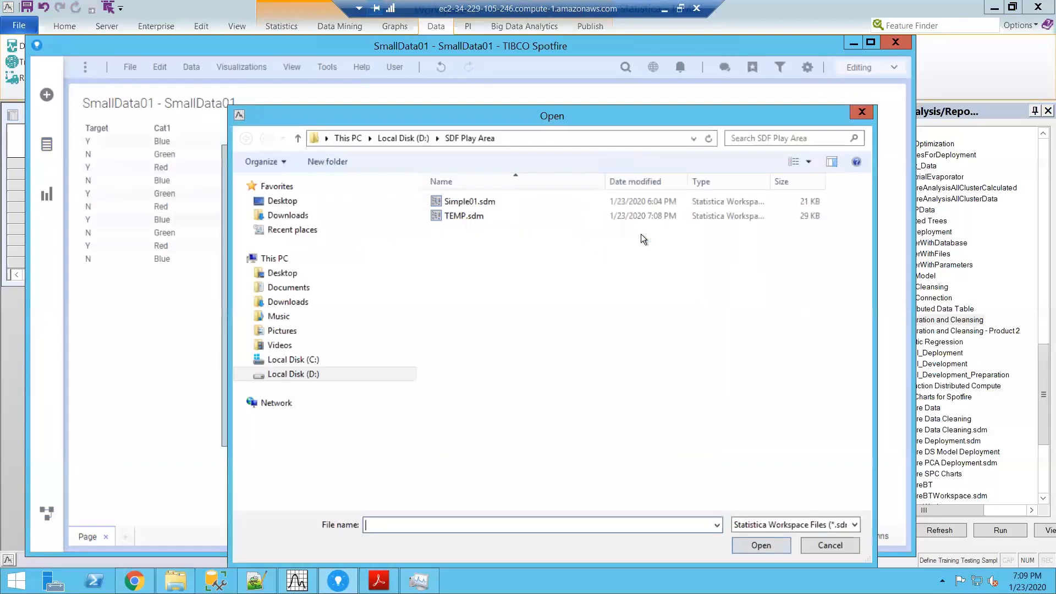
pyautogui.click(453, 215)
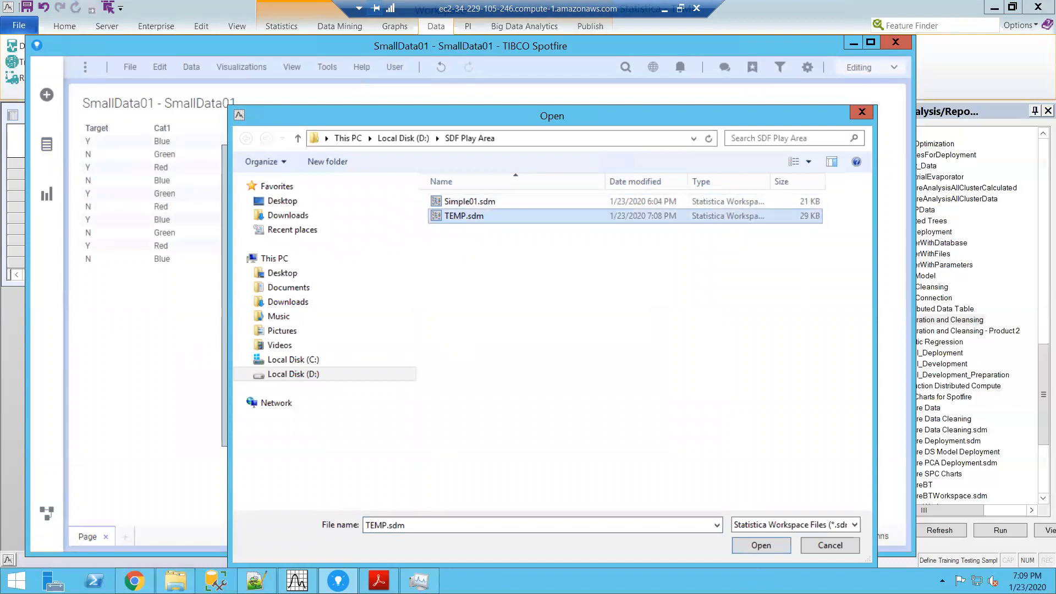
pyautogui.click(762, 545)
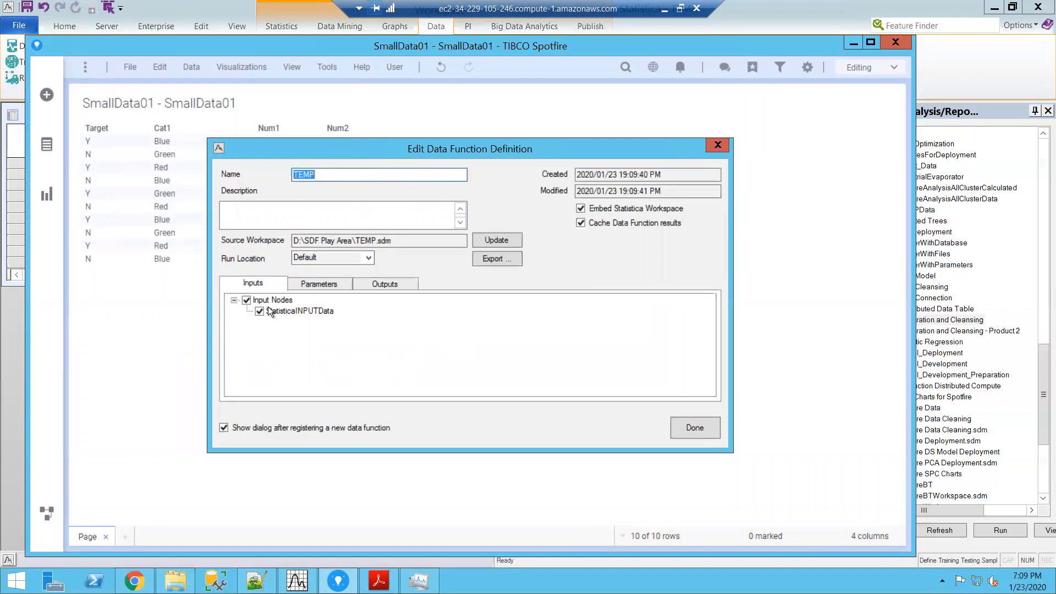
# Step: Review the TEMP data function's inputs, parameters and outputs, including the Subset ByGroup outputs, and accept the definition
pyautogui.click(302, 285)
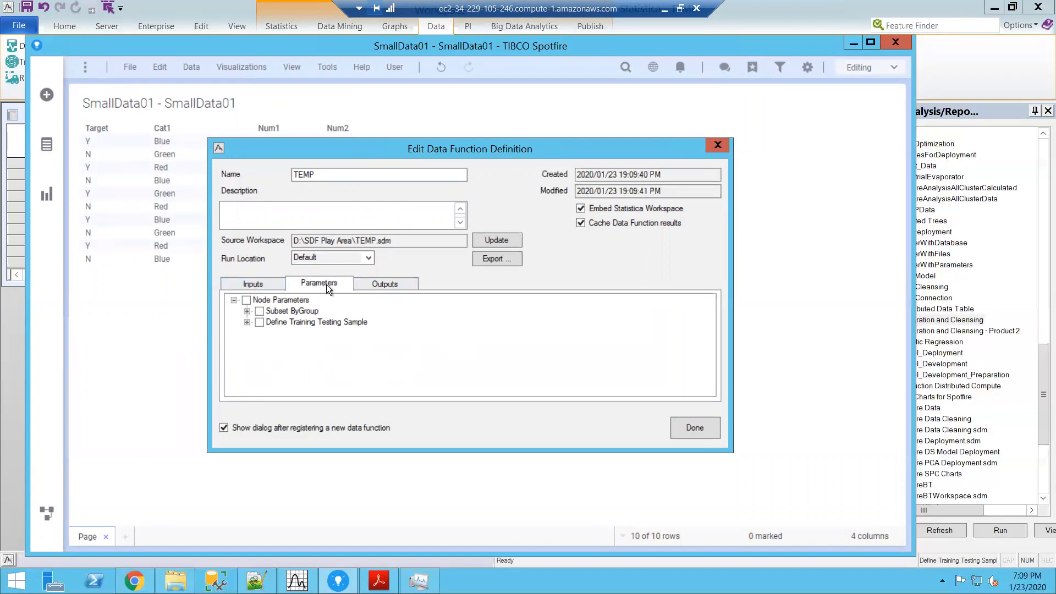
pyautogui.click(371, 285)
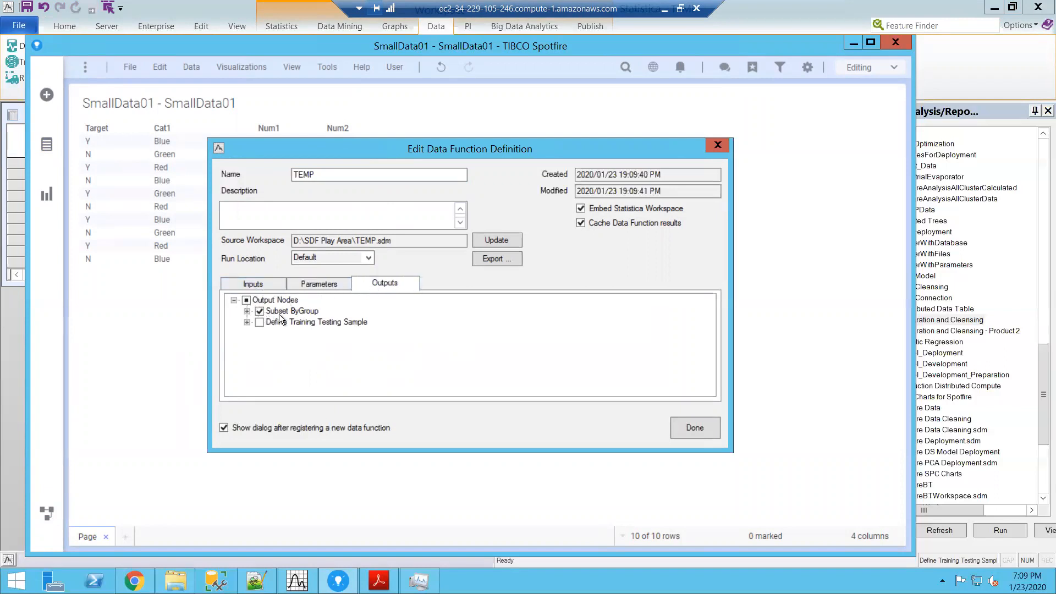
pyautogui.click(247, 311)
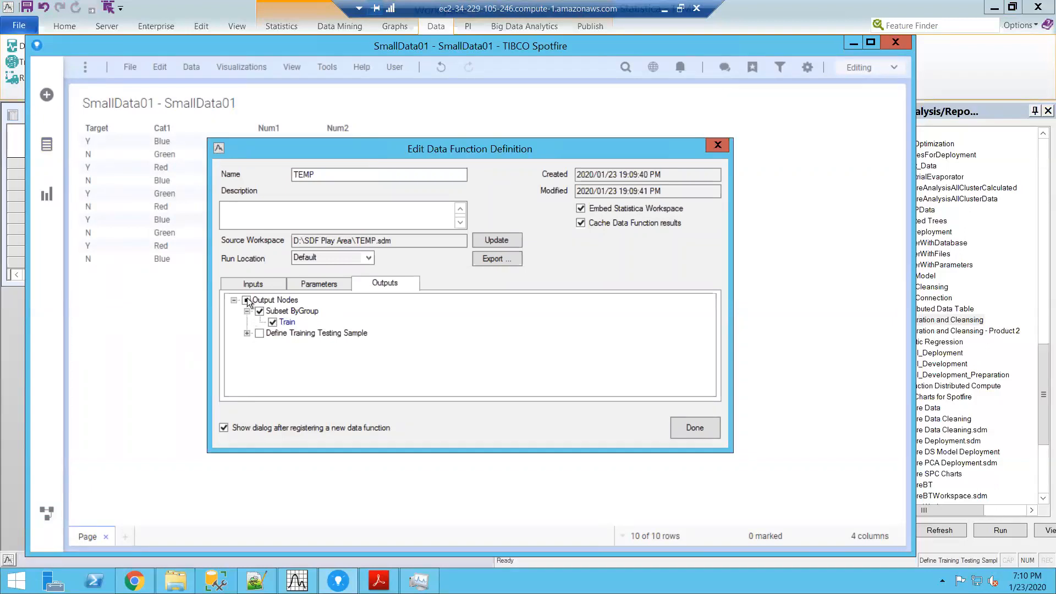
pyautogui.click(262, 285)
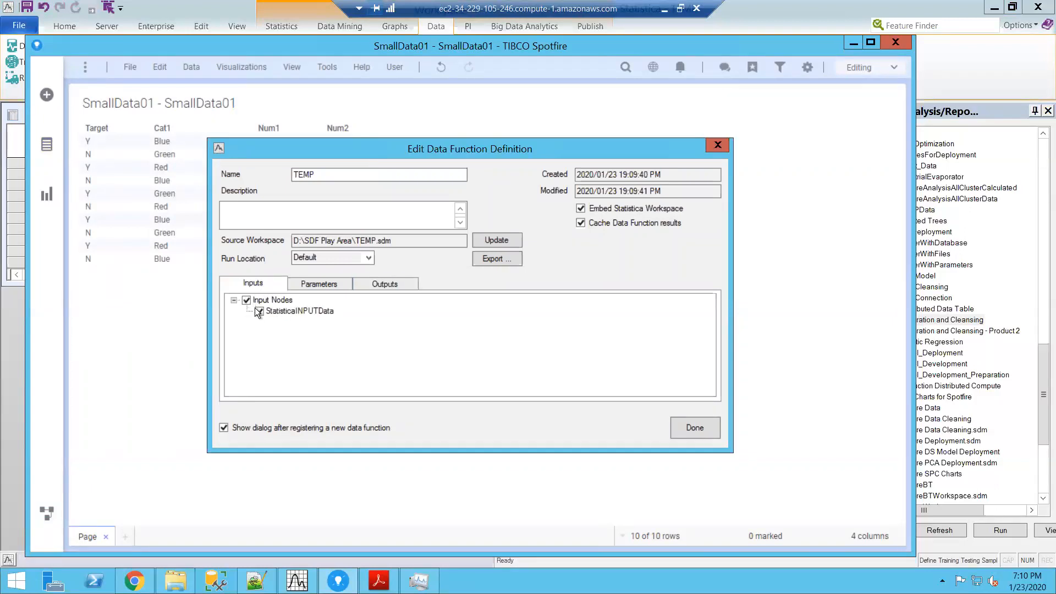
pyautogui.click(397, 284)
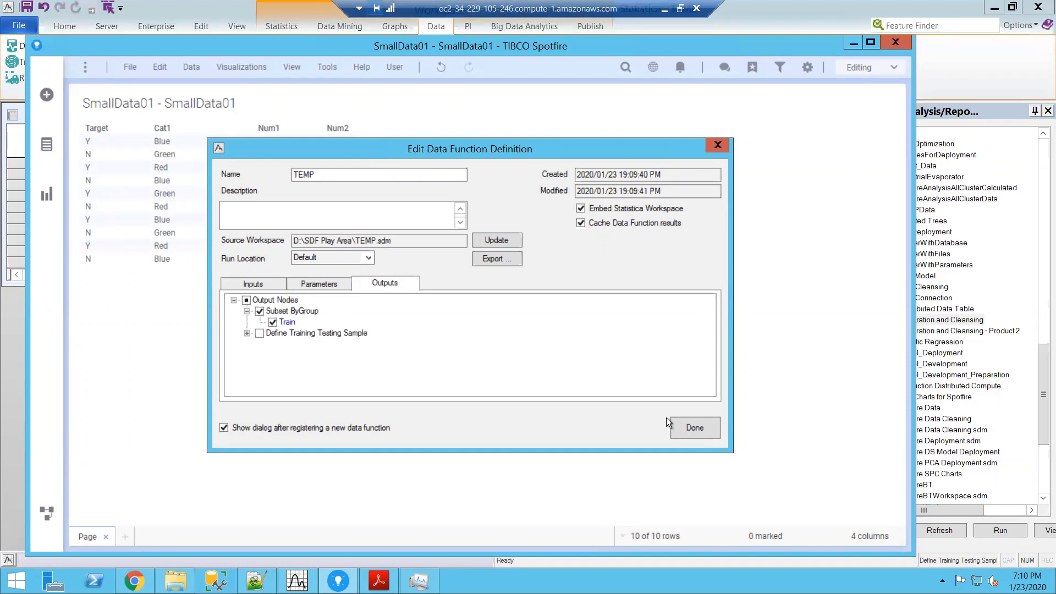
pyautogui.click(690, 426)
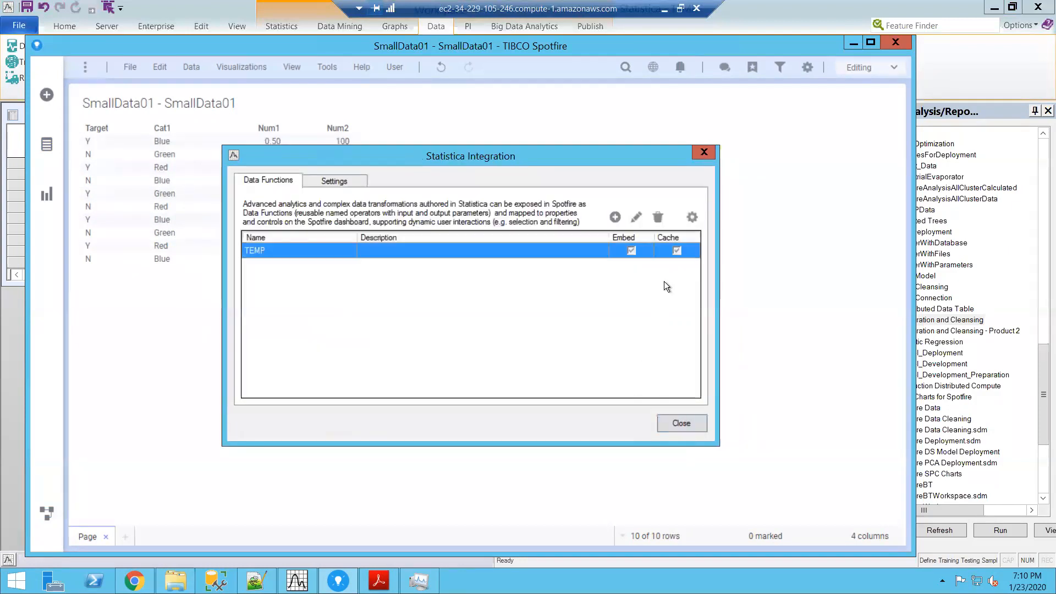
# Step: Map the TEMP function's input to the Target, Cat1, Num1 and Num2 columns of SmallData01, and enable automatic function refresh
pyautogui.click(687, 218)
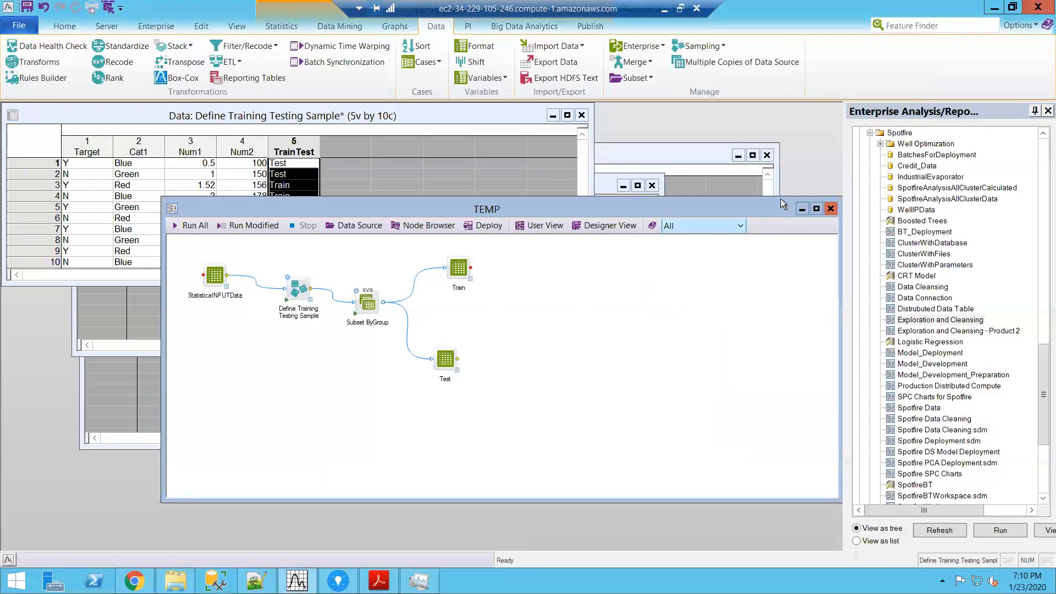
pyautogui.click(338, 580)
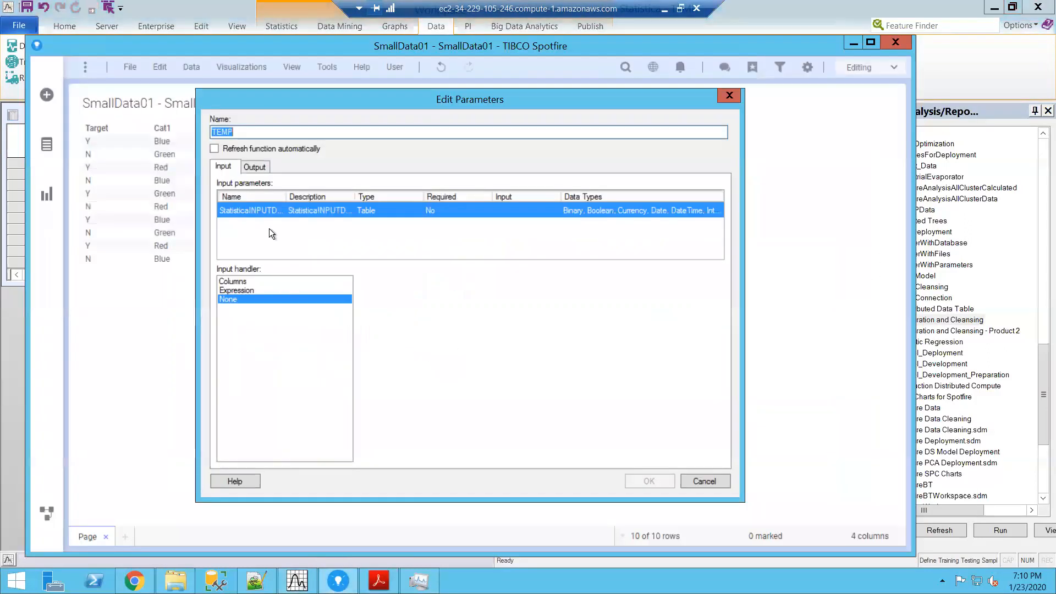
pyautogui.click(235, 284)
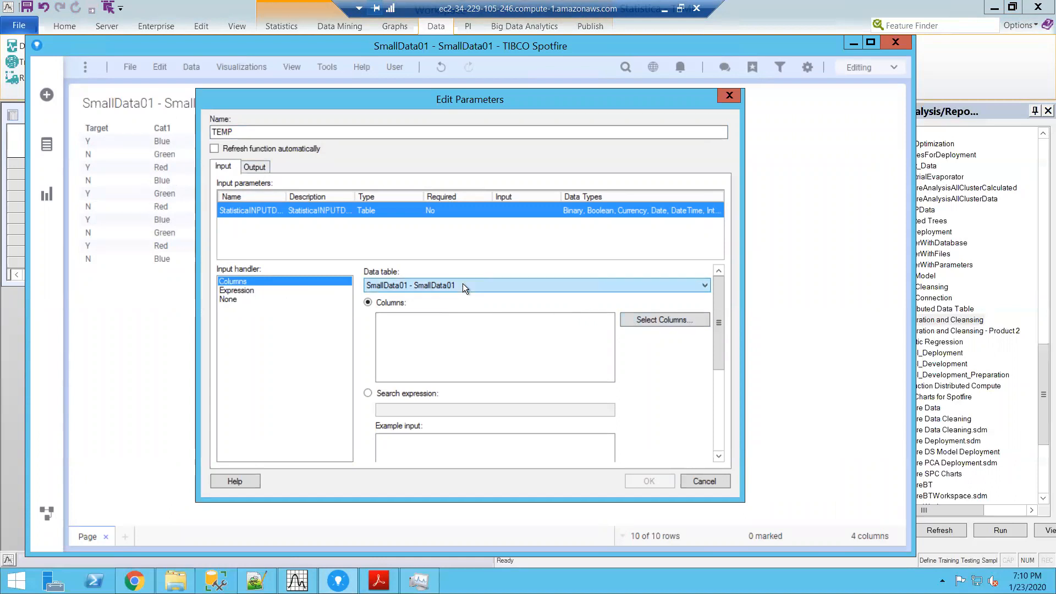
pyautogui.click(656, 319)
pyautogui.moveTo(322, 219); pyautogui.dragTo(324, 258)
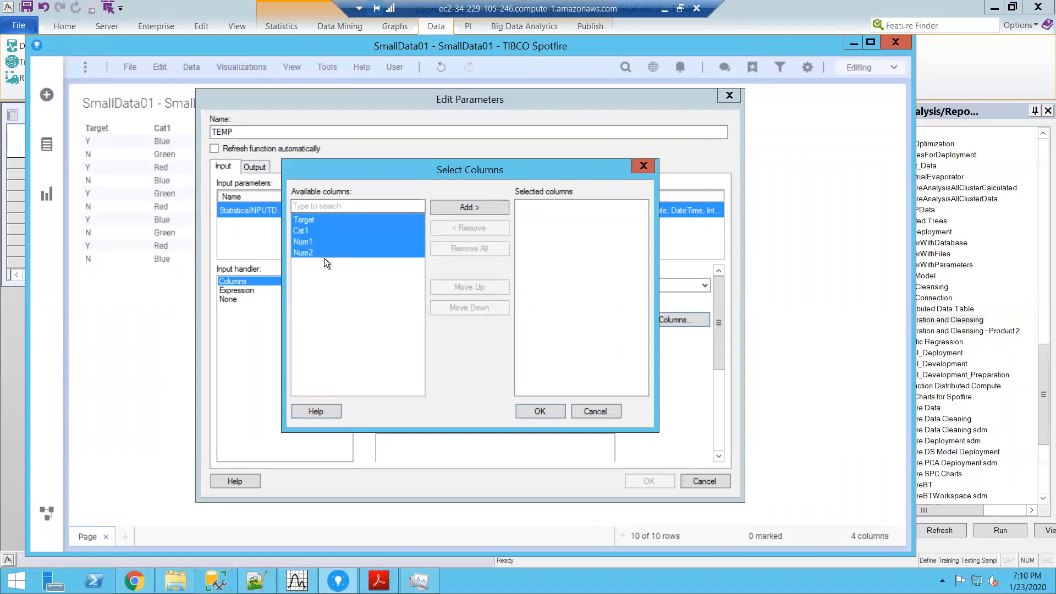
pyautogui.click(457, 206)
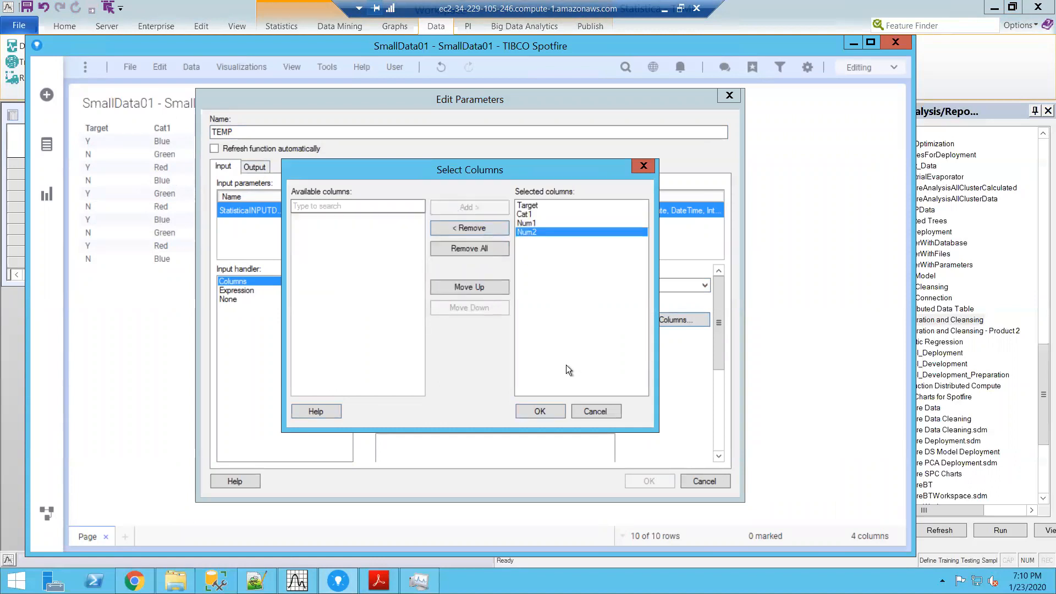
pyautogui.click(546, 410)
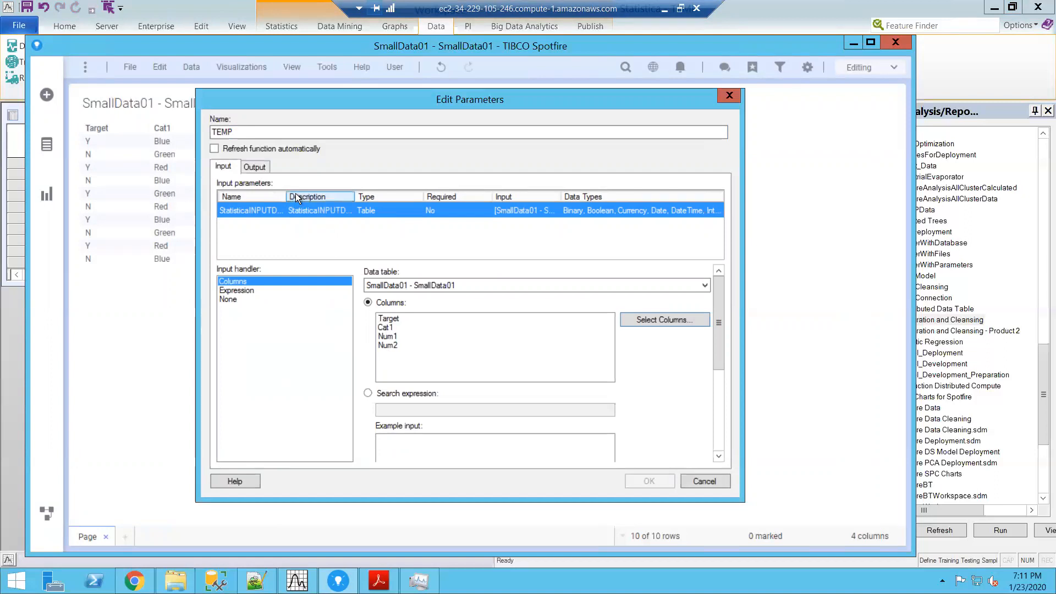
# Step: Send the TEMP function's Train output to a new data table named Train and accept the parameter mapping
pyautogui.click(257, 167)
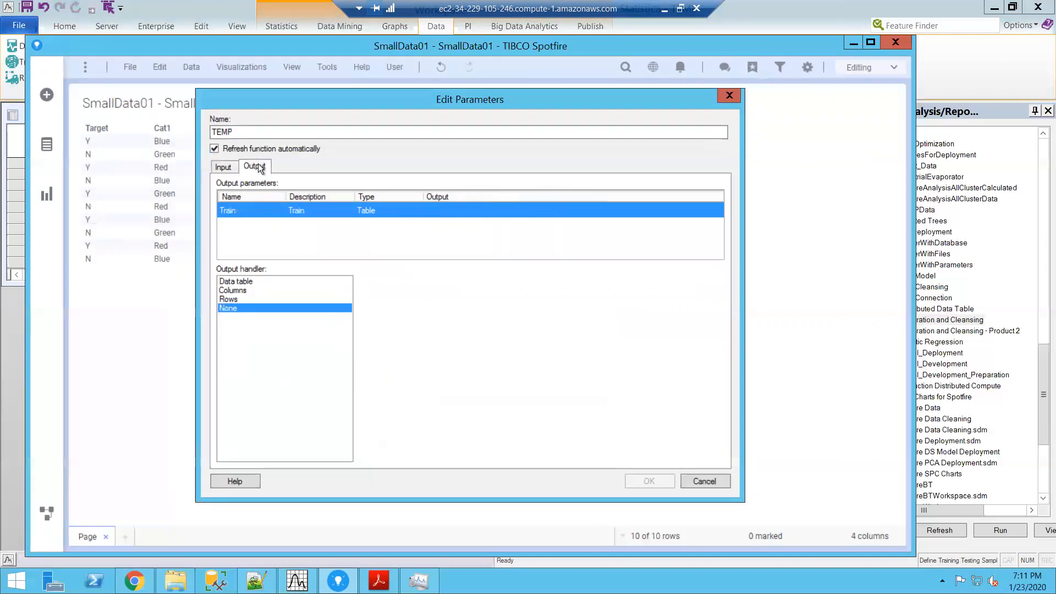
pyautogui.click(253, 282)
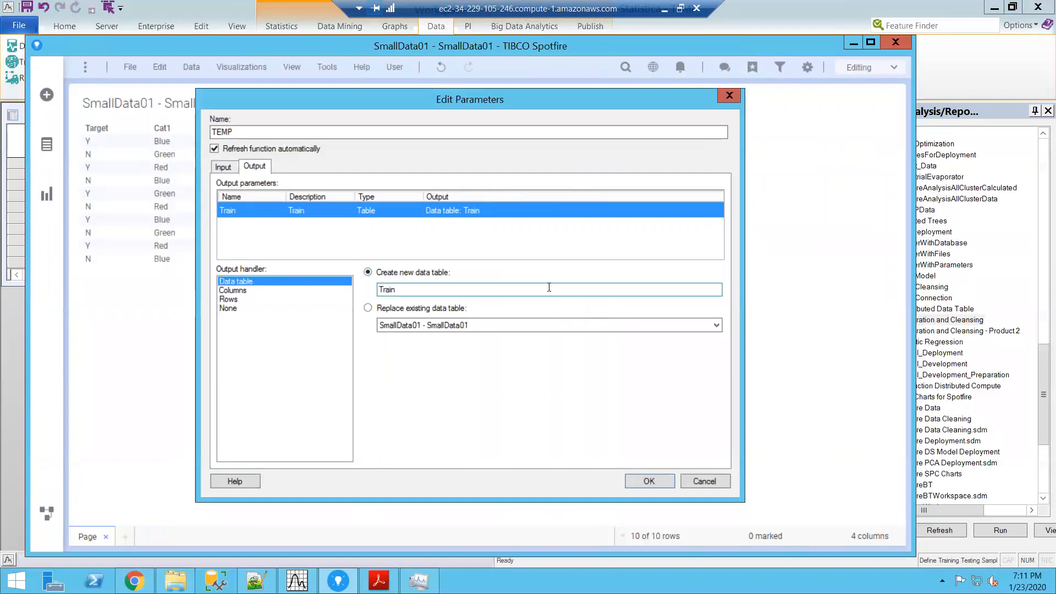
pyautogui.click(642, 479)
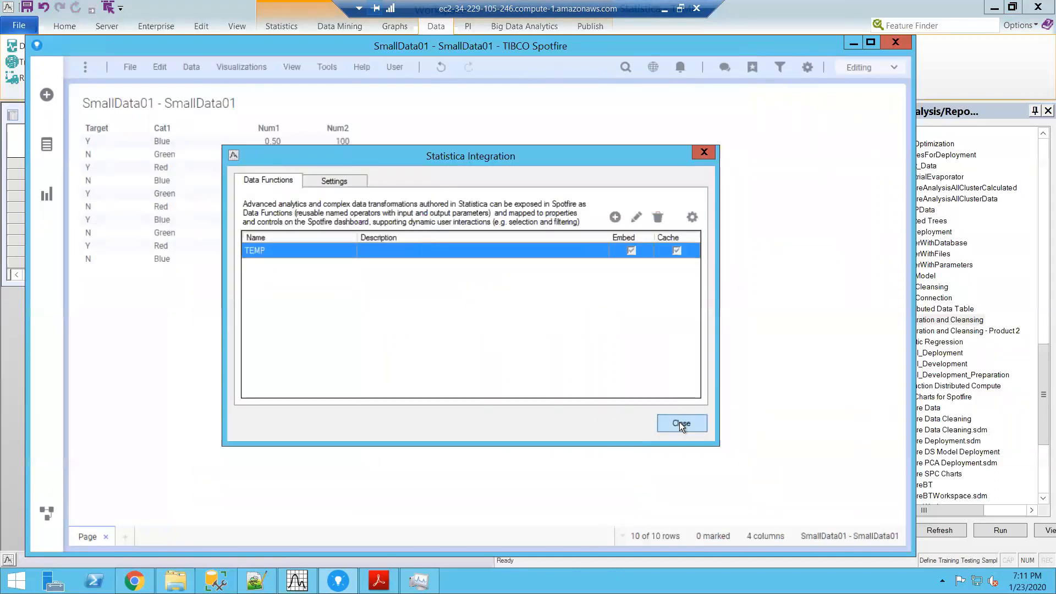
pyautogui.click(680, 424)
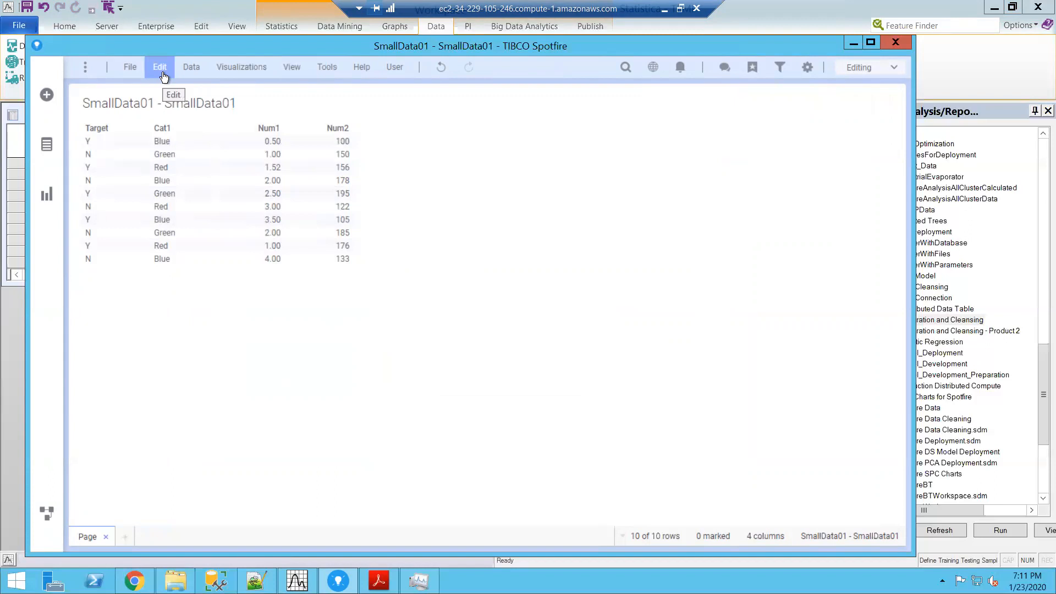
# Step: Create a second page in the analysis and add a table visualization to it
pyautogui.click(125, 537)
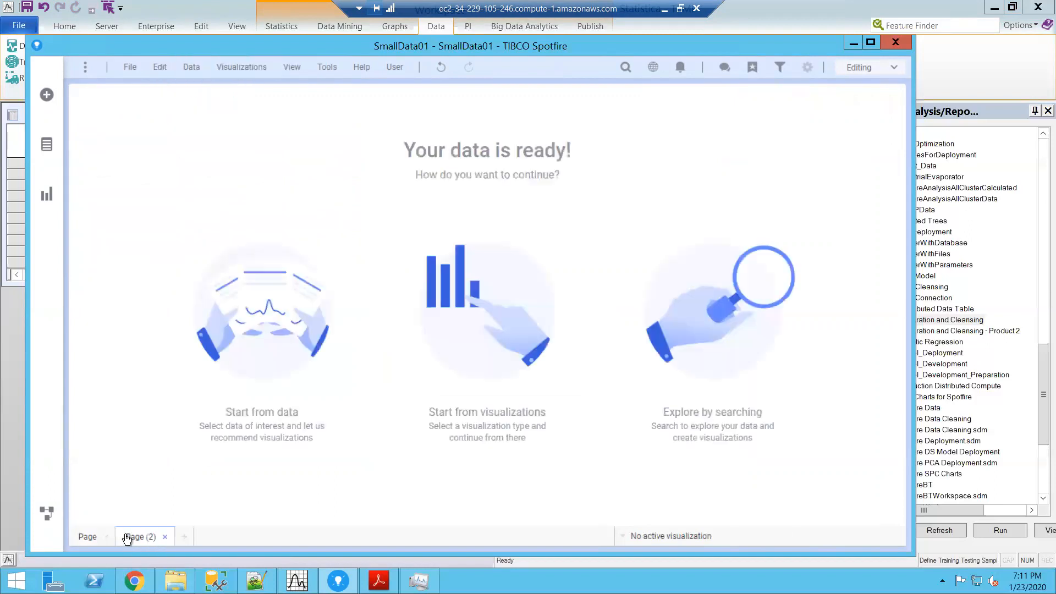
pyautogui.click(240, 68)
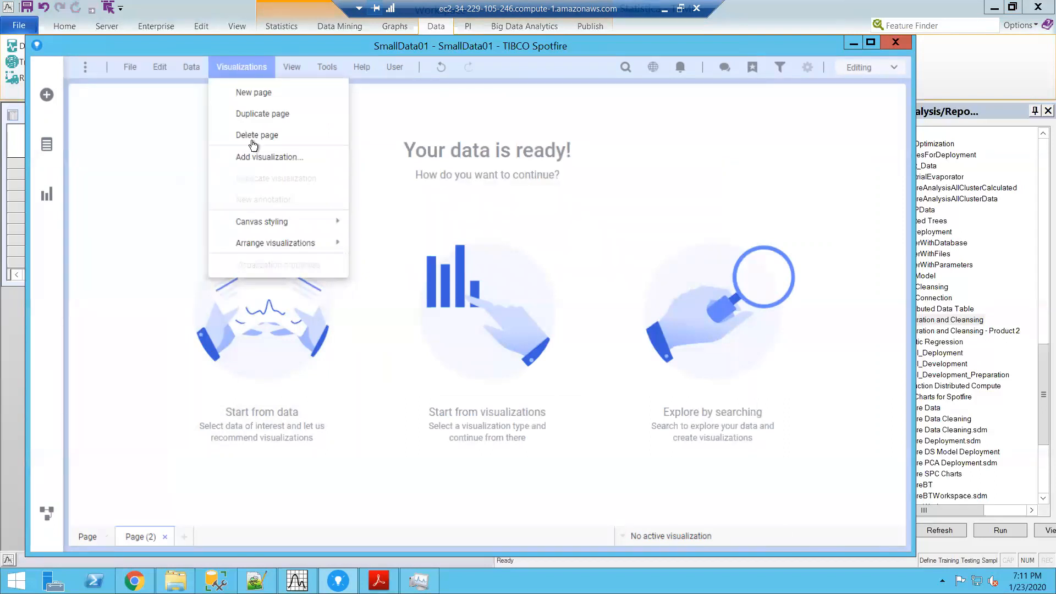
pyautogui.click(256, 160)
pyautogui.click(132, 115)
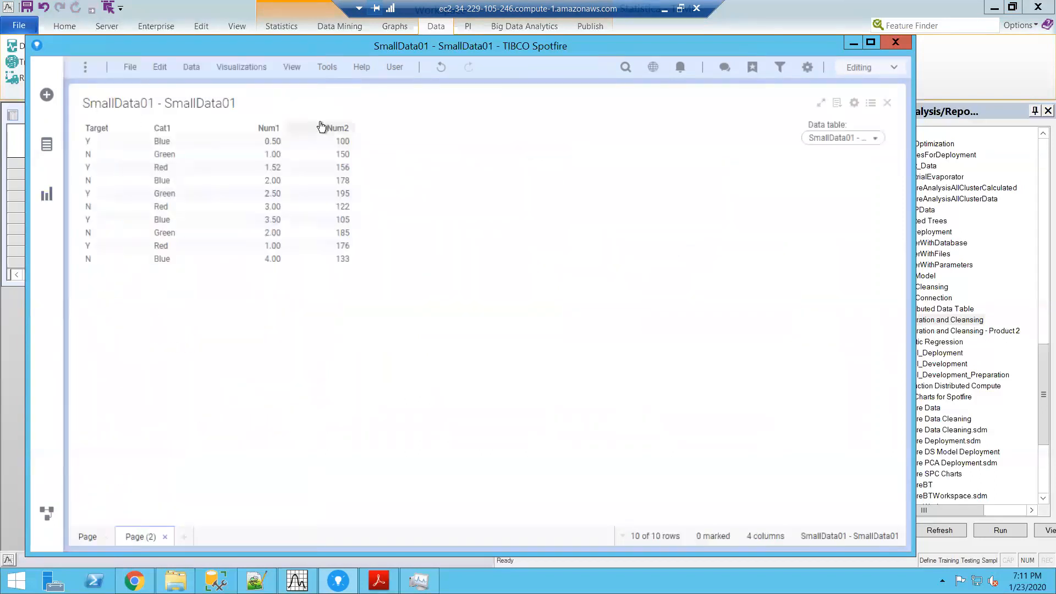
# Step: Change the new table visualization's data table to Train in its properties
pyautogui.click(854, 103)
pyautogui.click(284, 187)
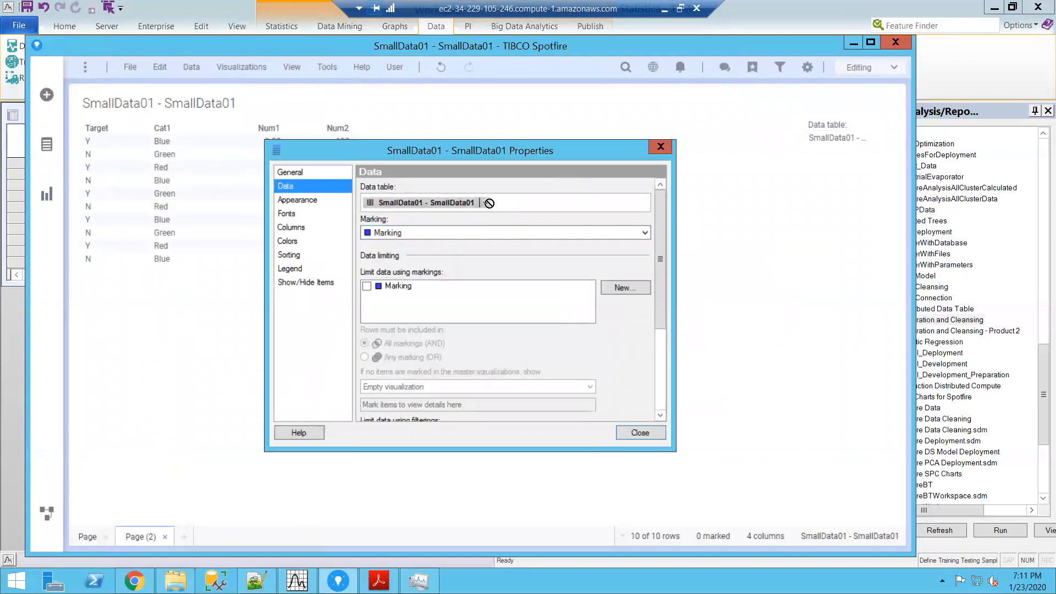
pyautogui.click(484, 203)
pyautogui.click(417, 233)
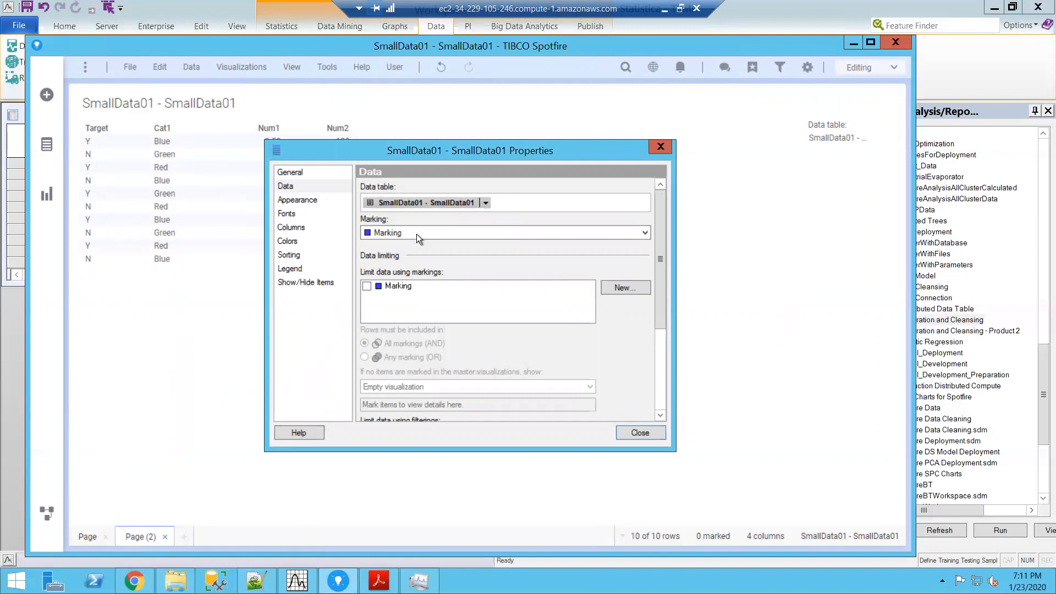
pyautogui.click(633, 432)
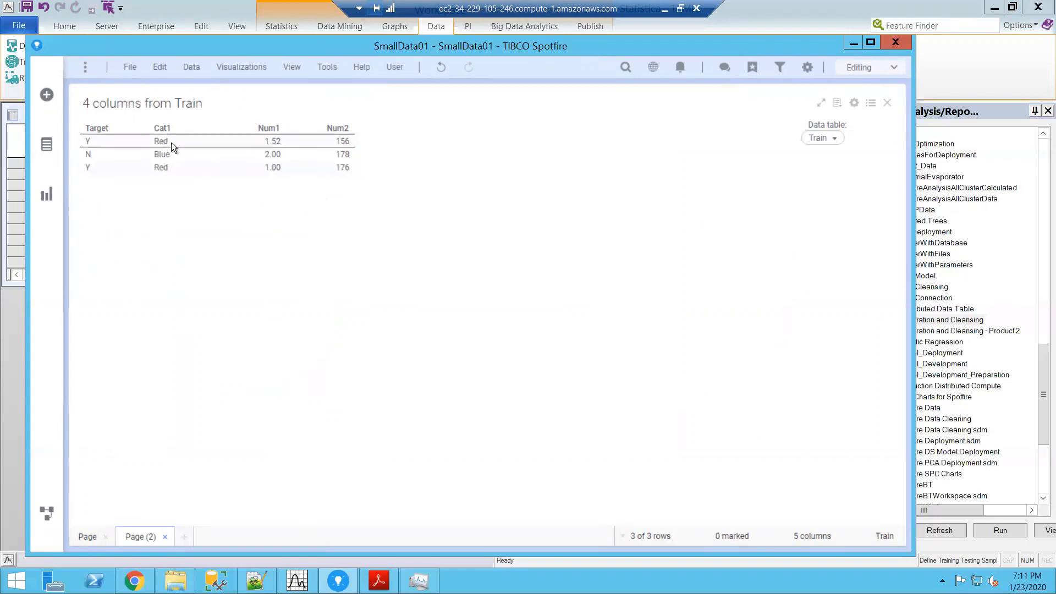
# Step: On the first page's SmallData01 table, replace all occurrences of Blue in the Cat1 column with Orange
pyautogui.click(86, 537)
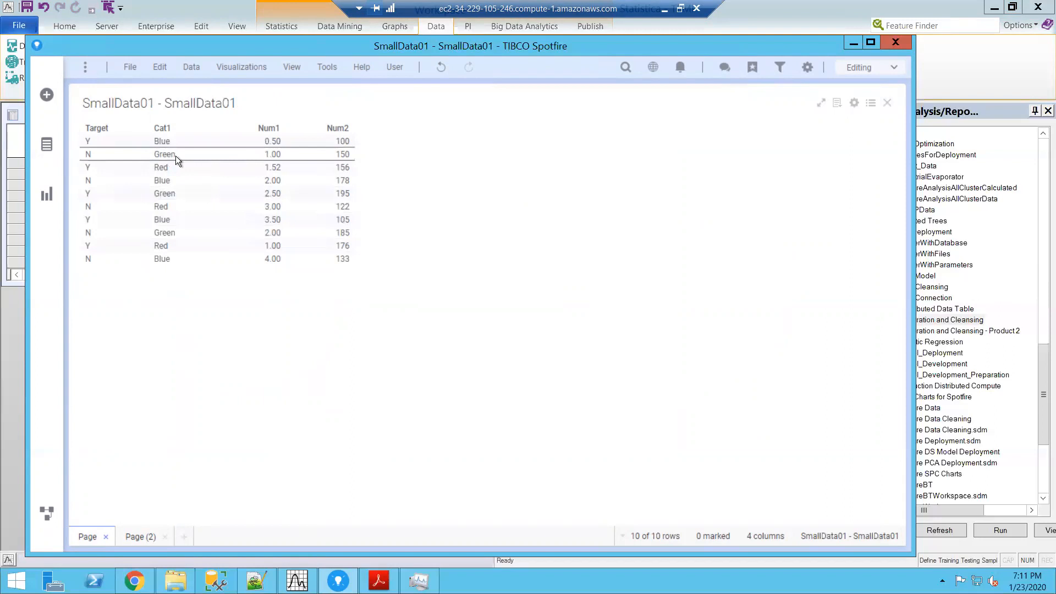
pyautogui.click(167, 141)
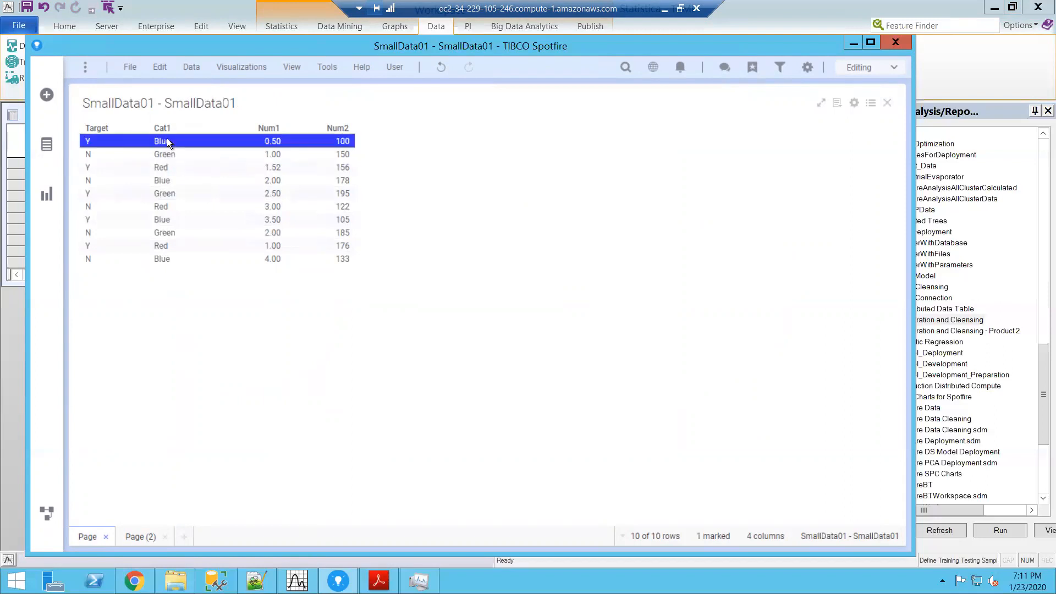
pyautogui.doubleClick(166, 142)
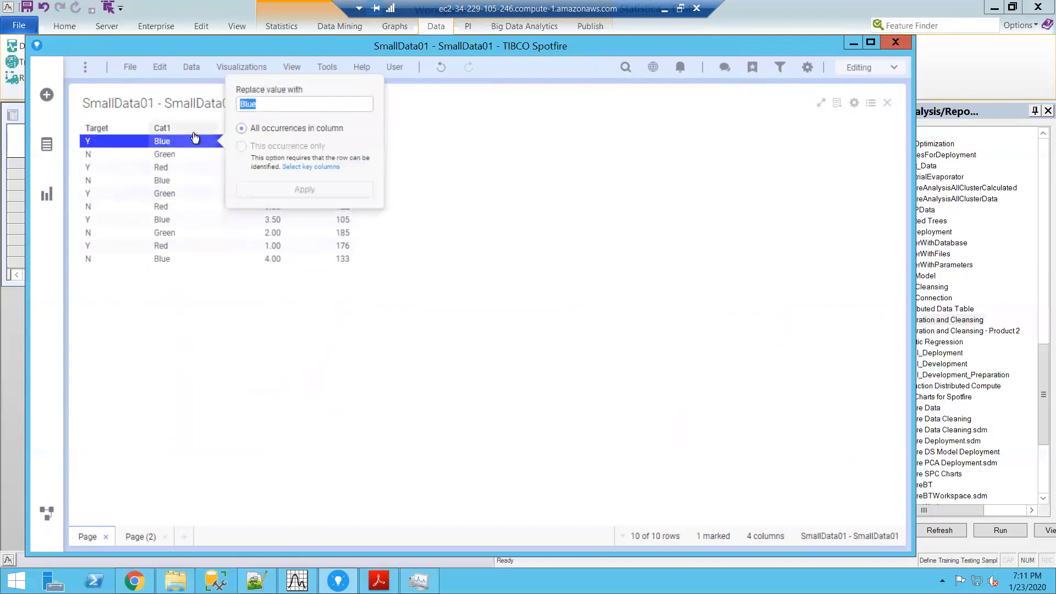
pyautogui.write('Orab')
pyautogui.press('BackSpace')
pyautogui.write('ne')
pyautogui.press('BackSpace')
pyautogui.write('ge')
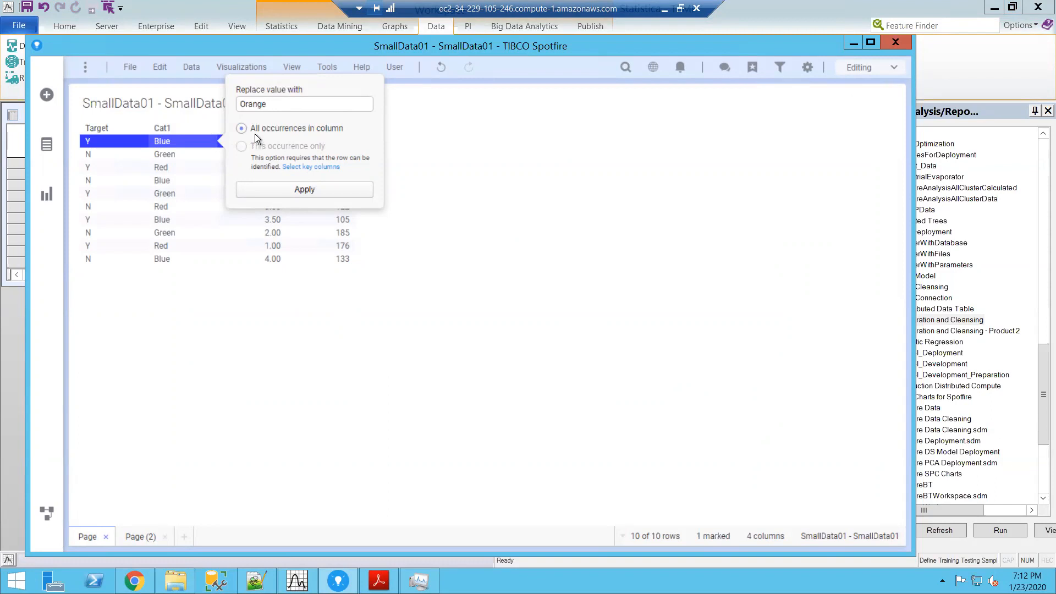
pyautogui.click(298, 188)
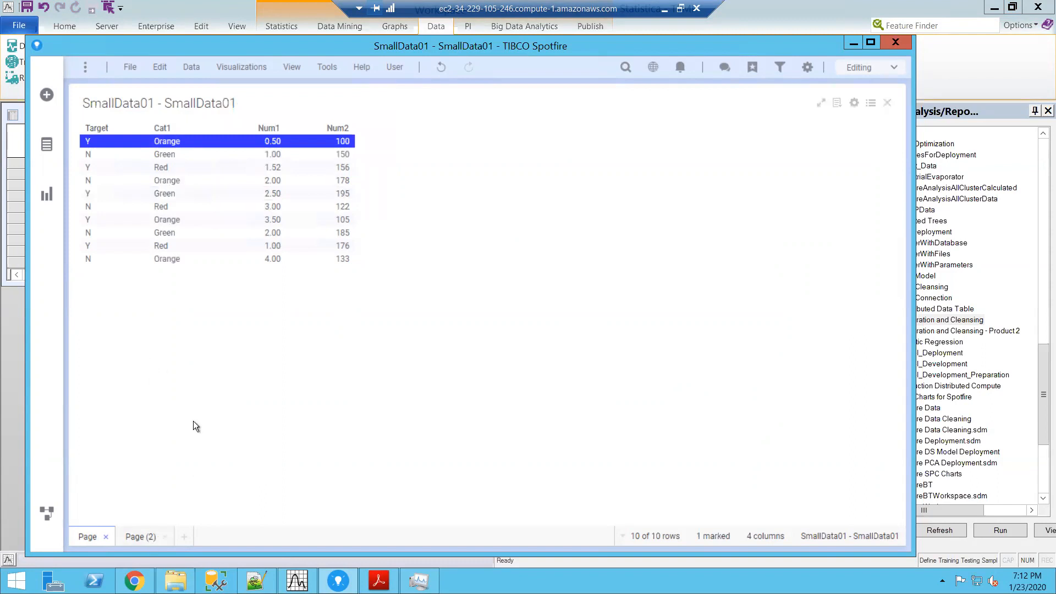
# Step: Check the Train table on the second page for the edited value and compare it with the TEMP workspace in Statistica
pyautogui.click(138, 539)
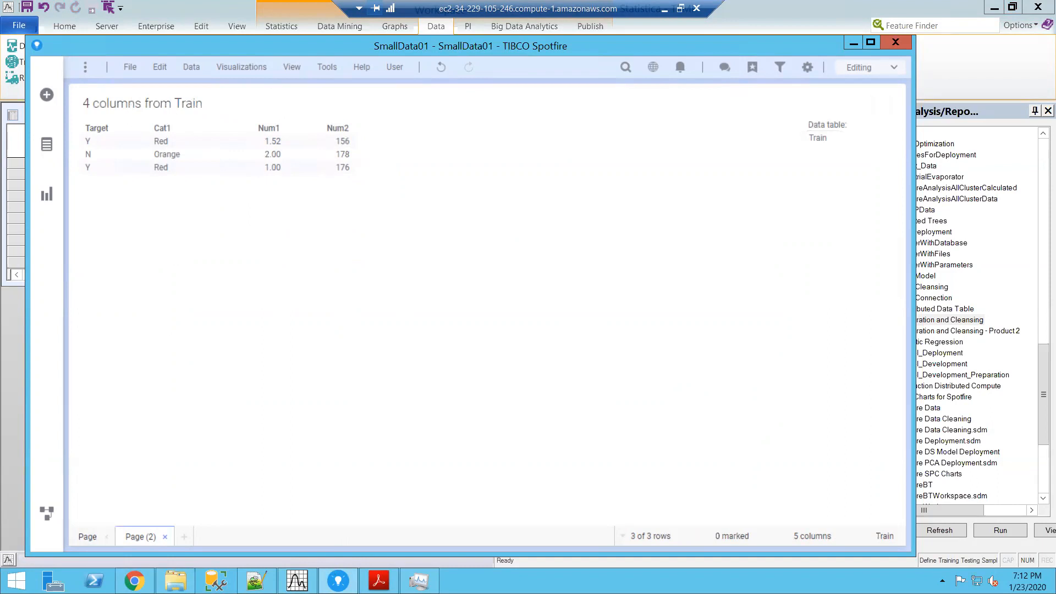
pyautogui.click(297, 581)
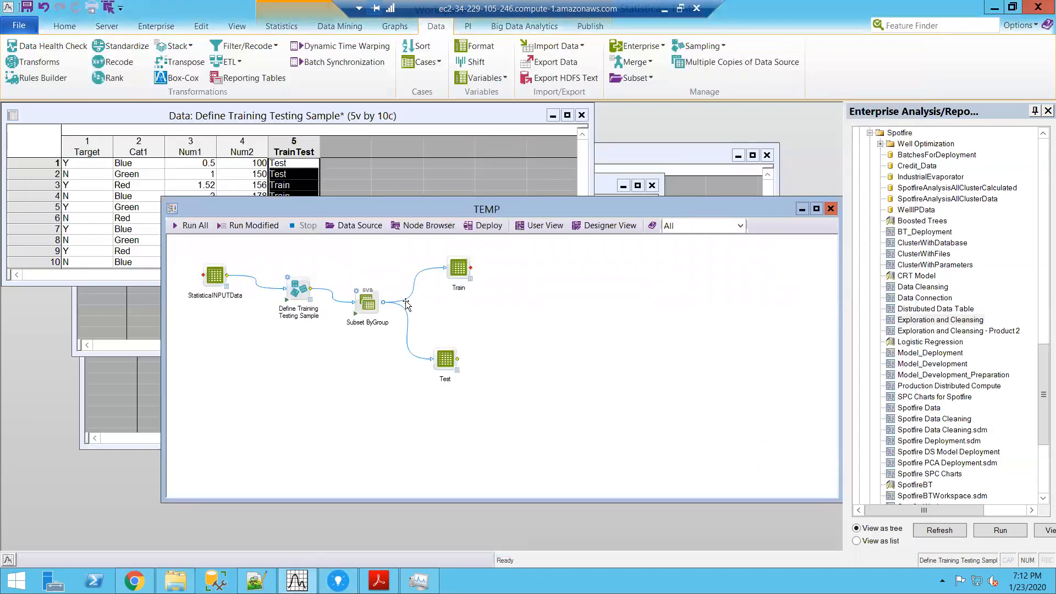
pyautogui.click(338, 581)
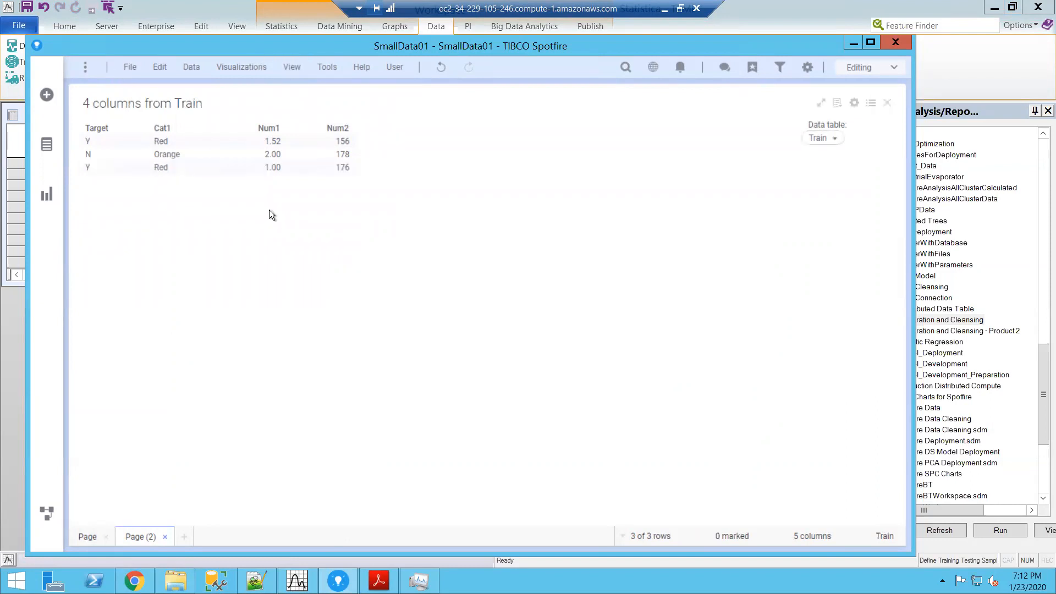
pyautogui.click(297, 581)
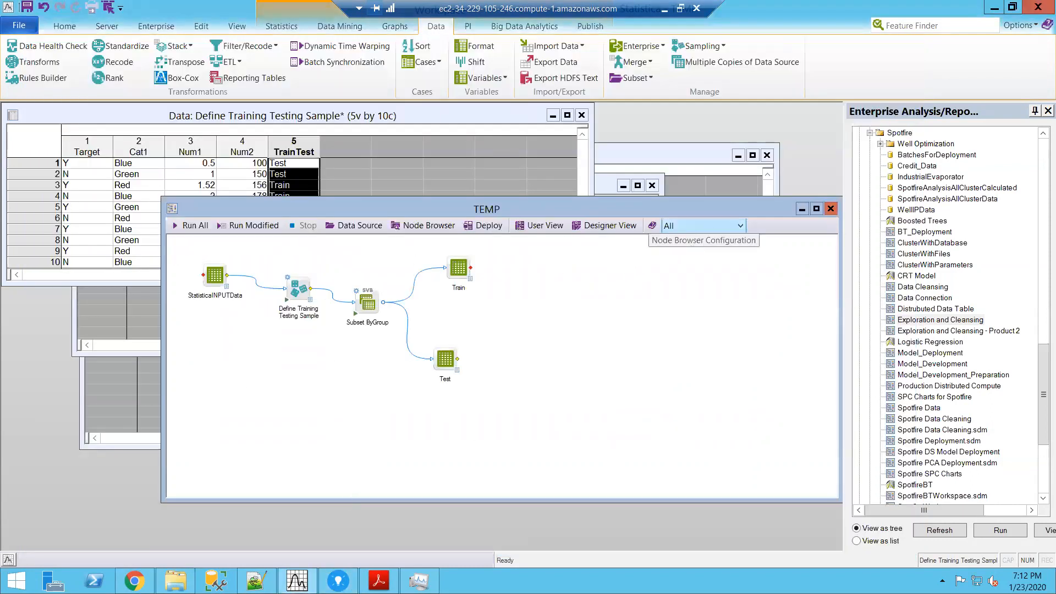
pyautogui.click(338, 580)
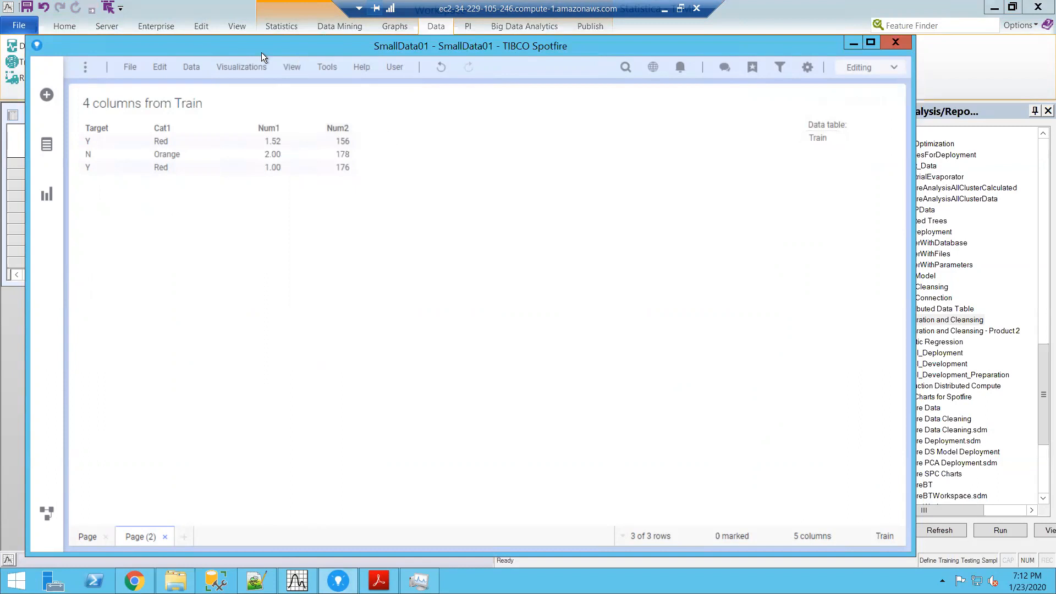
# Step: Review the registered Statistica data functions, close the list without changes, and go back to the SmallData01 page
pyautogui.click(320, 68)
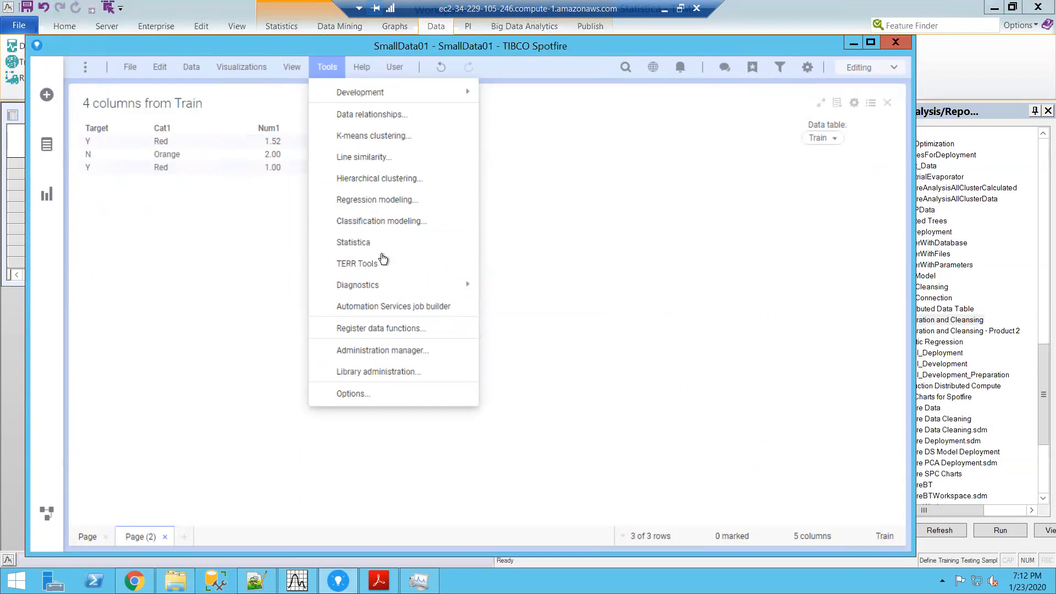
pyautogui.click(370, 242)
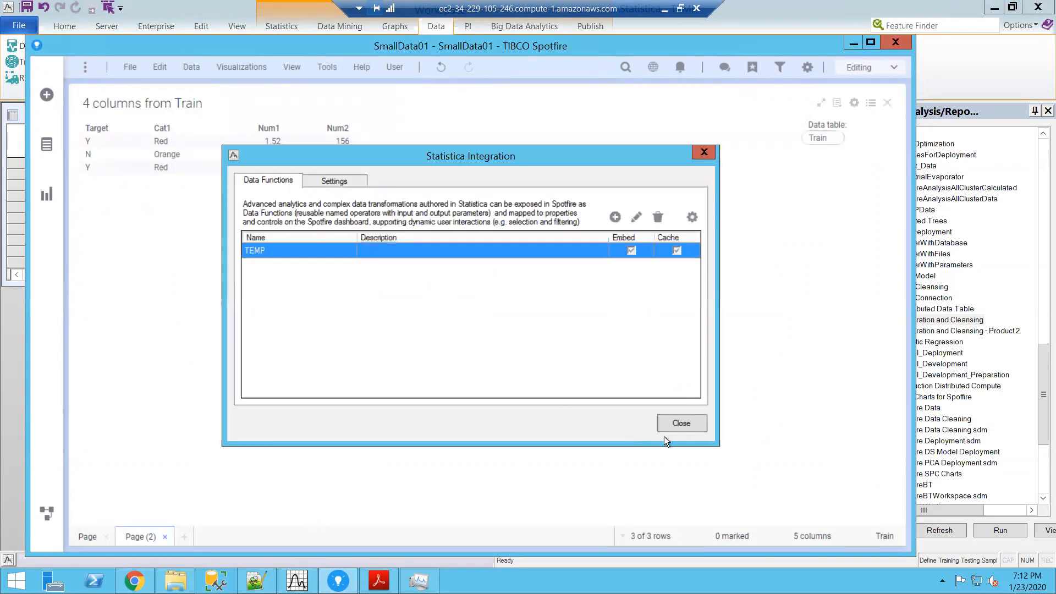
pyautogui.click(680, 422)
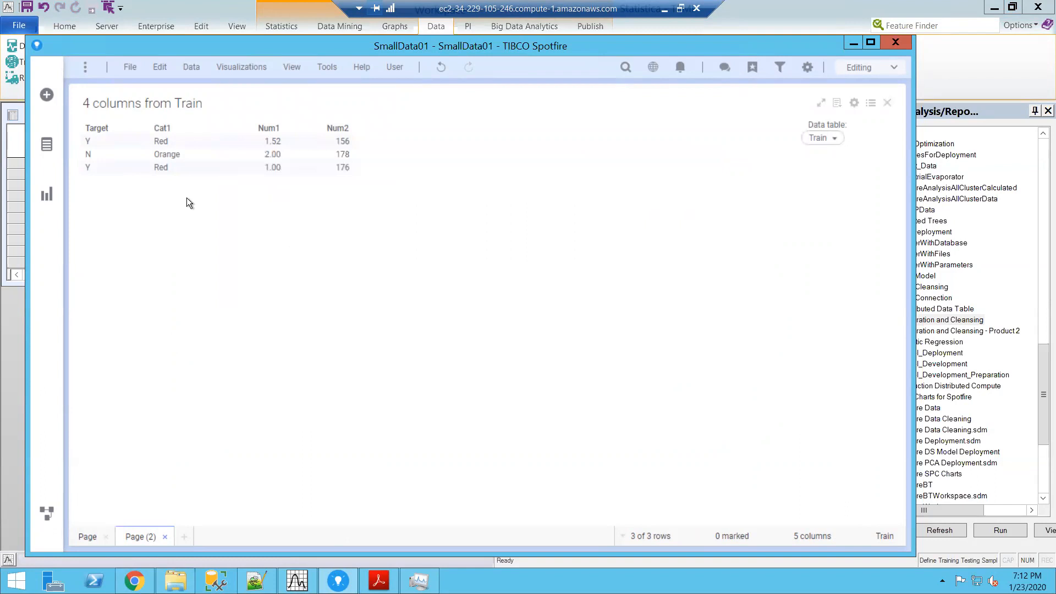
pyautogui.click(87, 537)
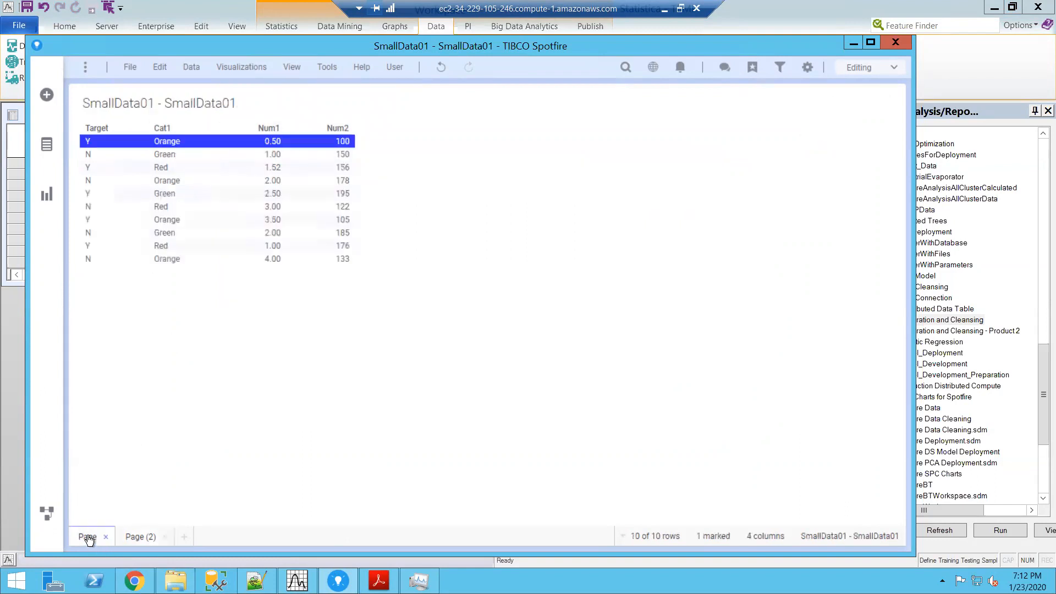